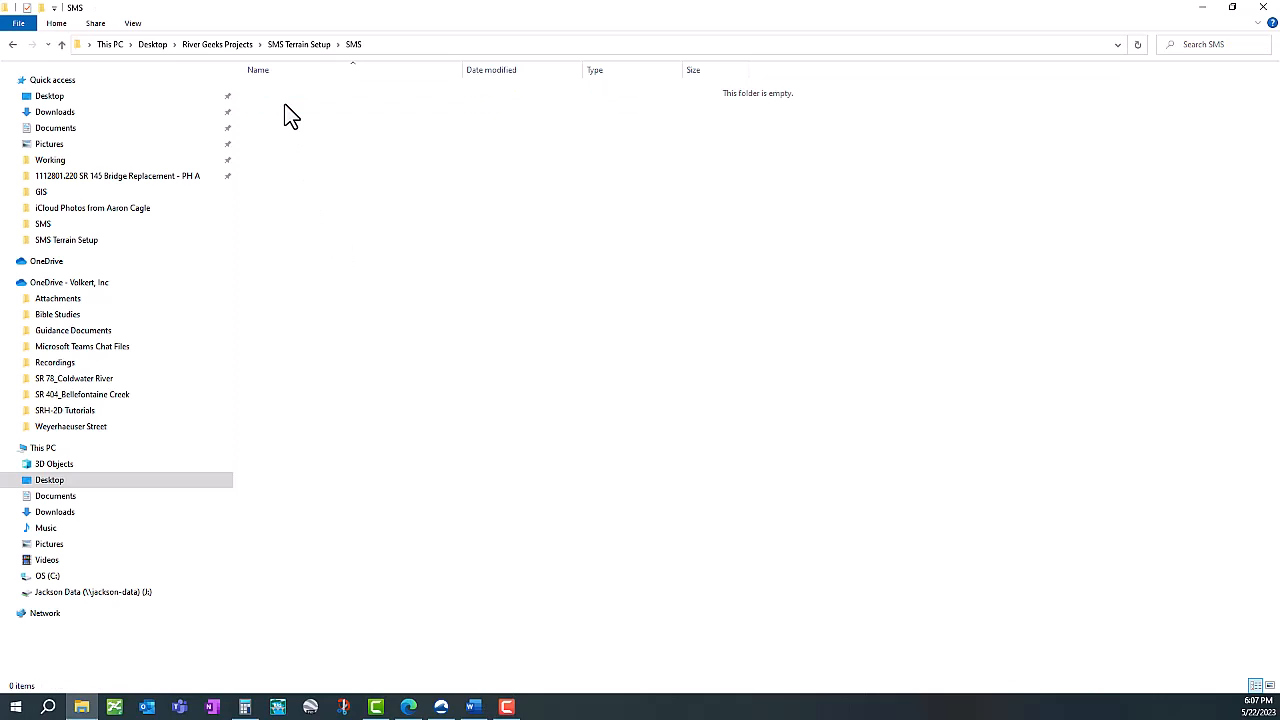
Look through the GIS folder in SMS Terrain Setup, including the DTM and ortho files and the ms2015_nrcs_mdeq_southeast lidar subfolder.
click(304, 49)
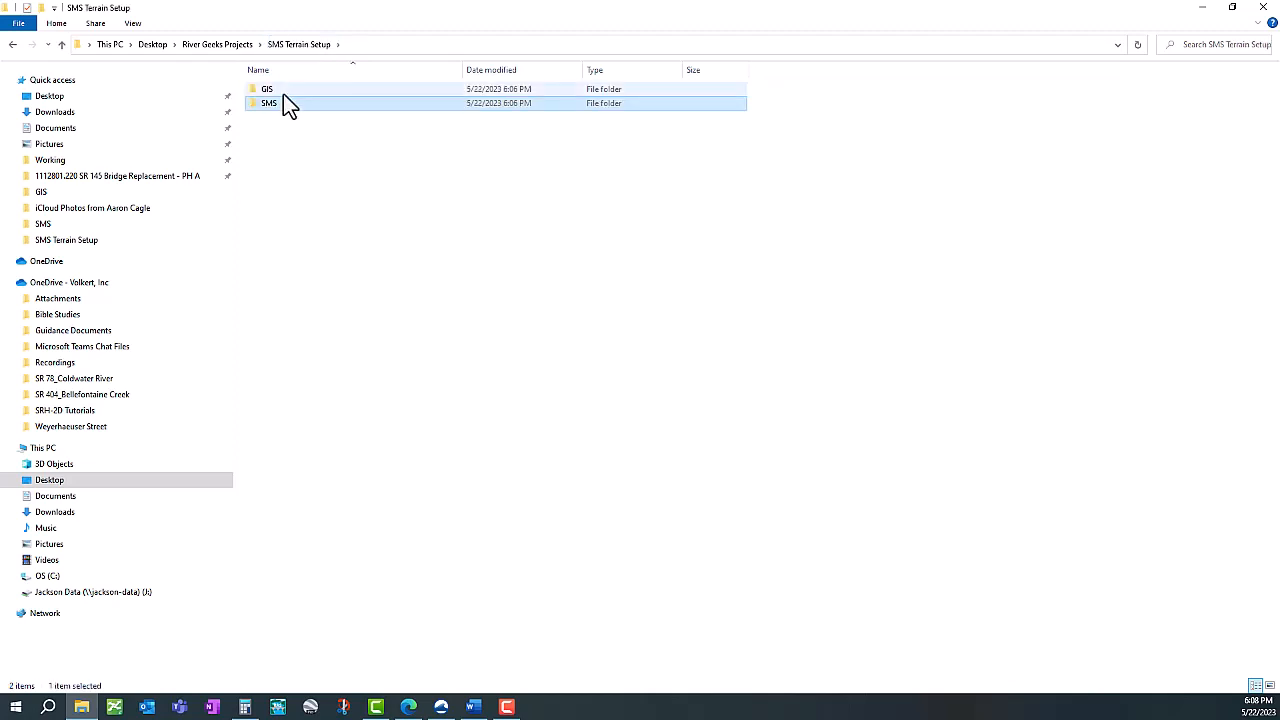
double_click(282, 88)
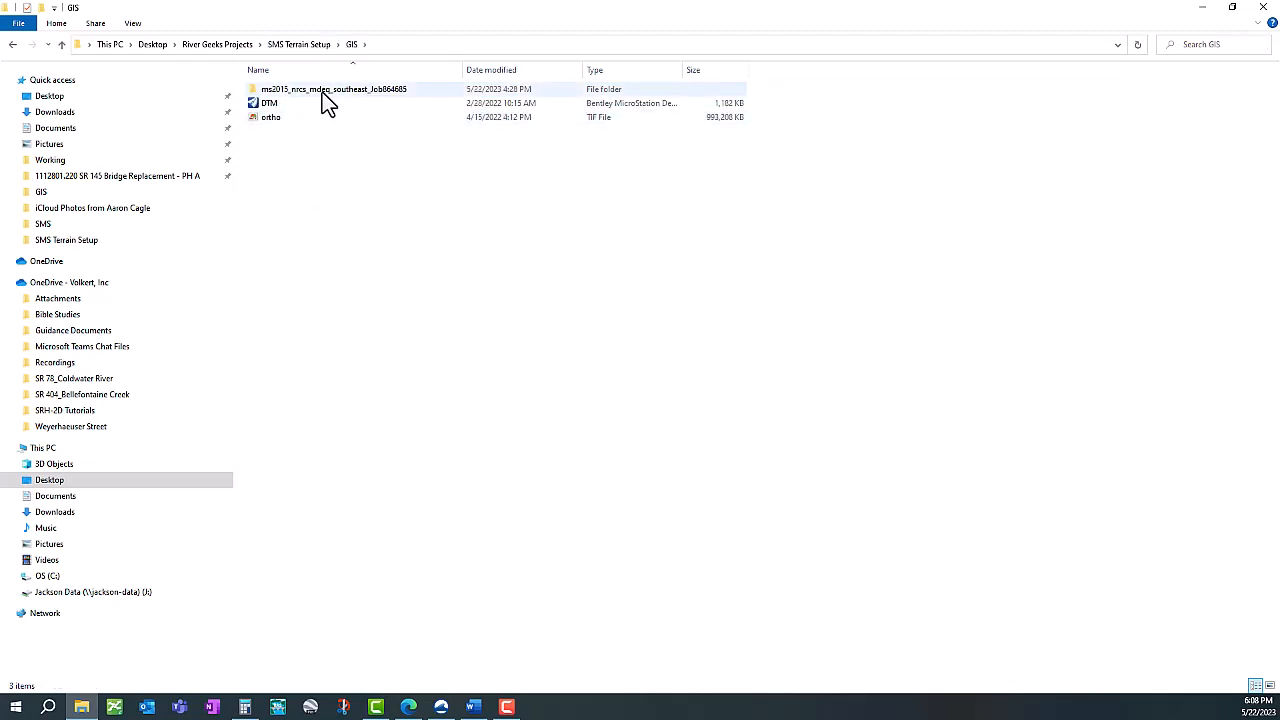
double_click(322, 92)
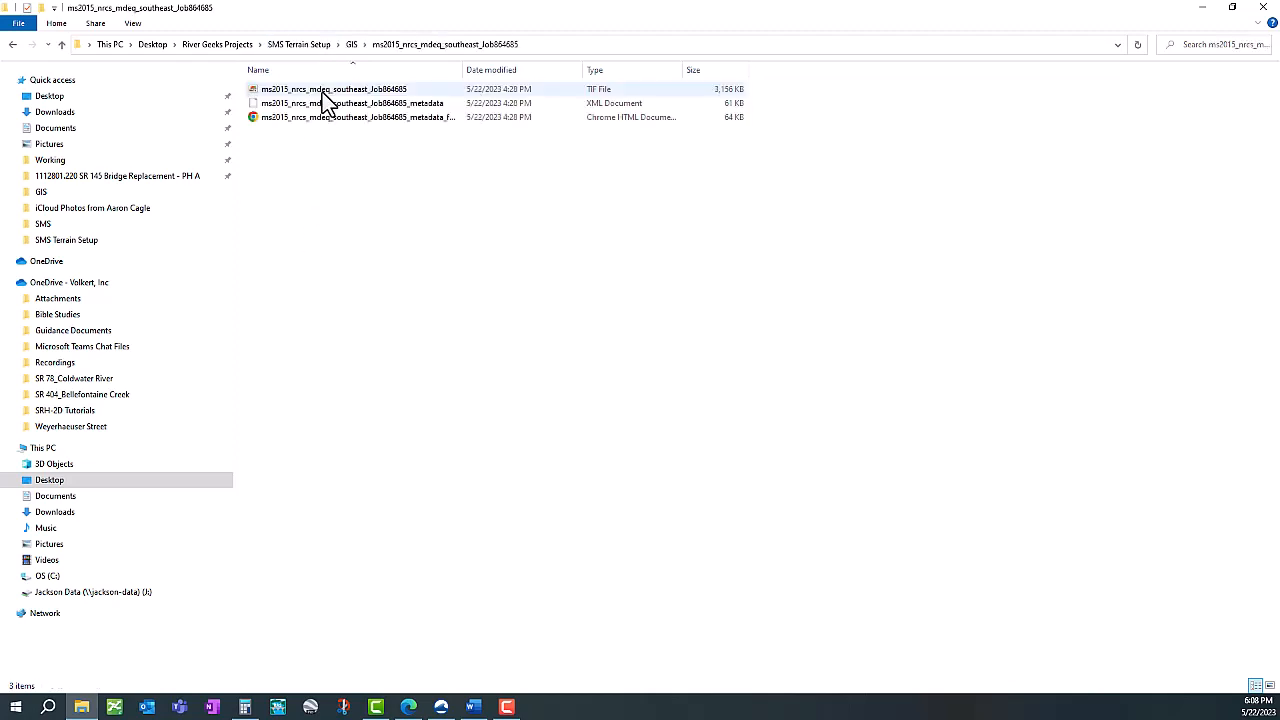
click(354, 46)
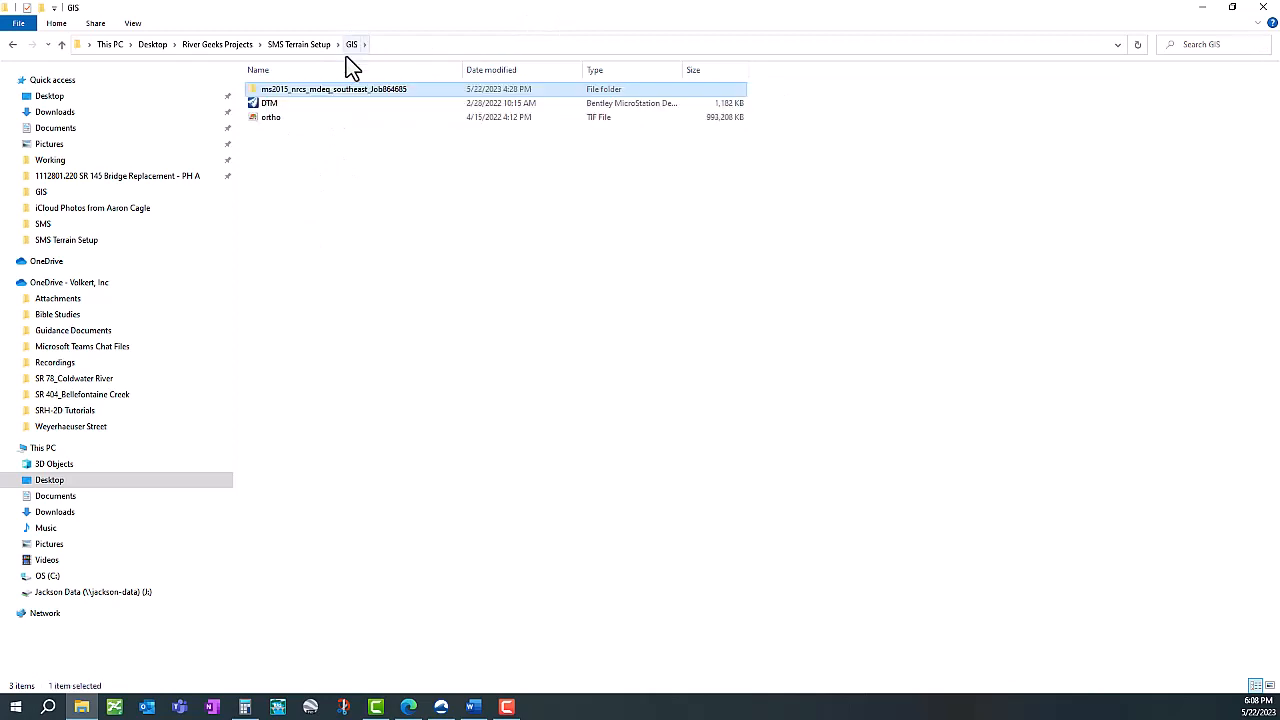
click(293, 104)
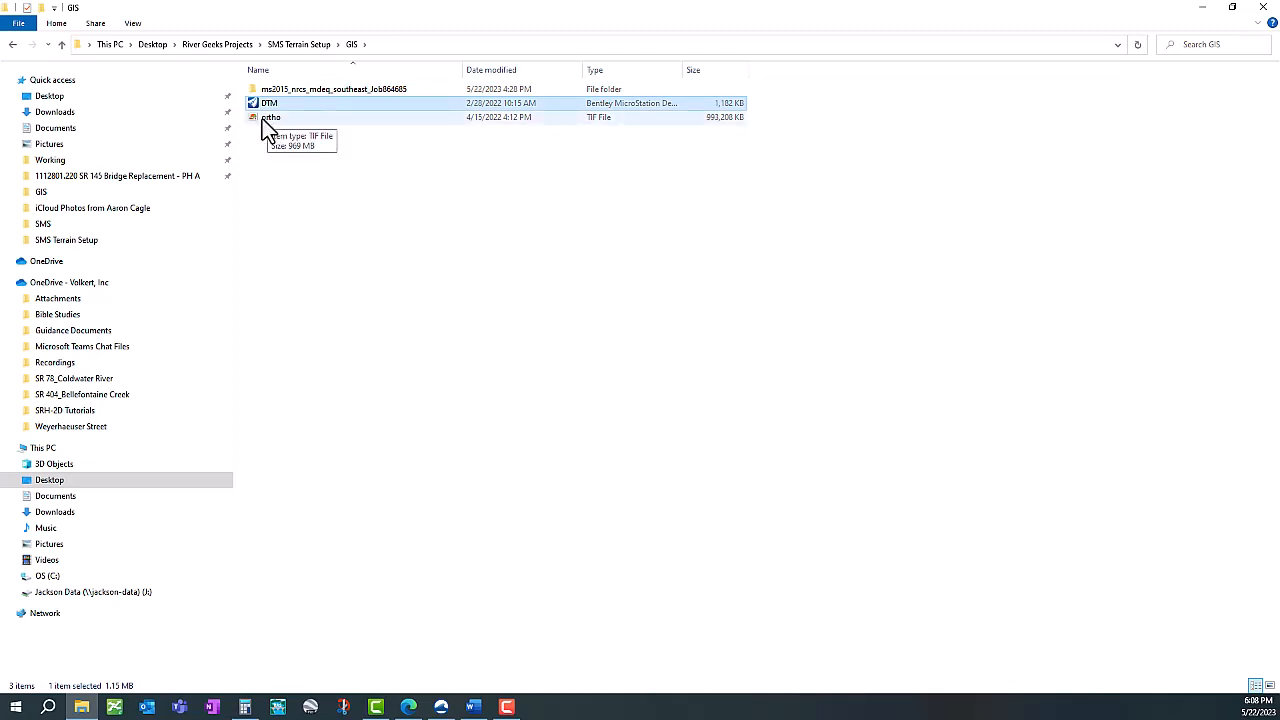
double_click(308, 90)
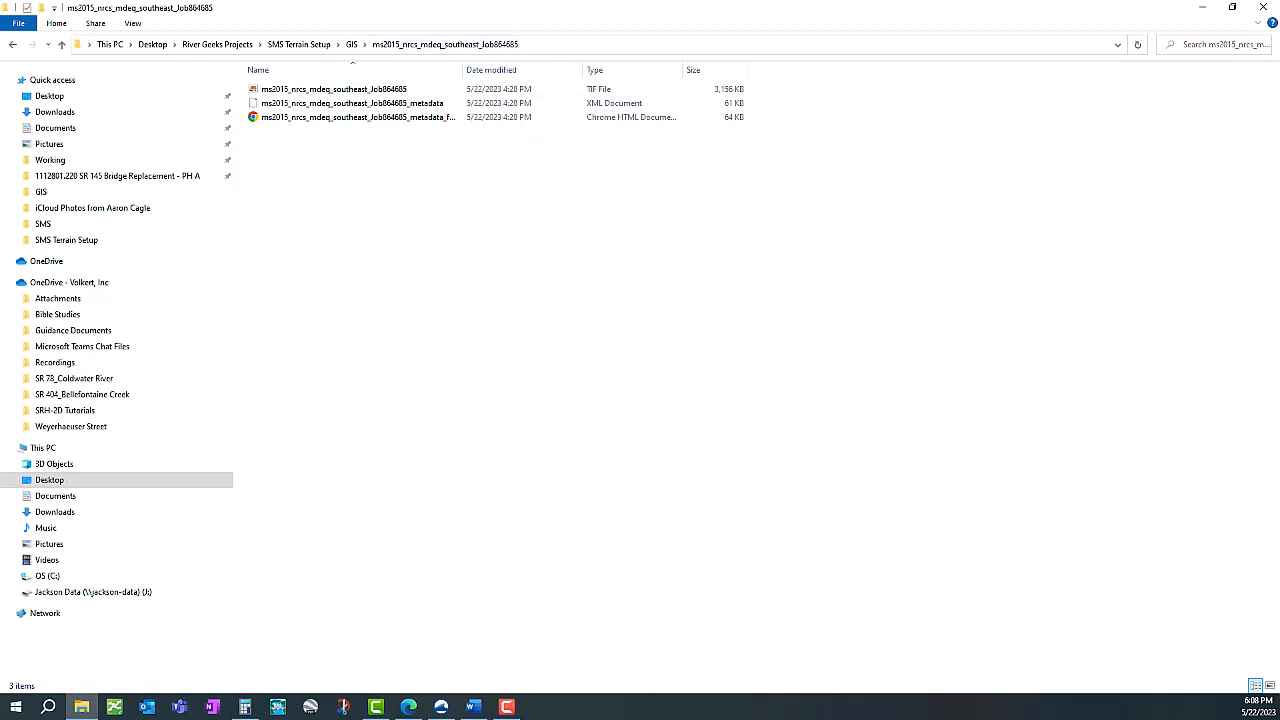
Switch to the NOAA Data Access Viewer in the browser and search elevation/lidar datasets for a rectangular area around Mendenhall and Puckett.
key(alt+Tab)
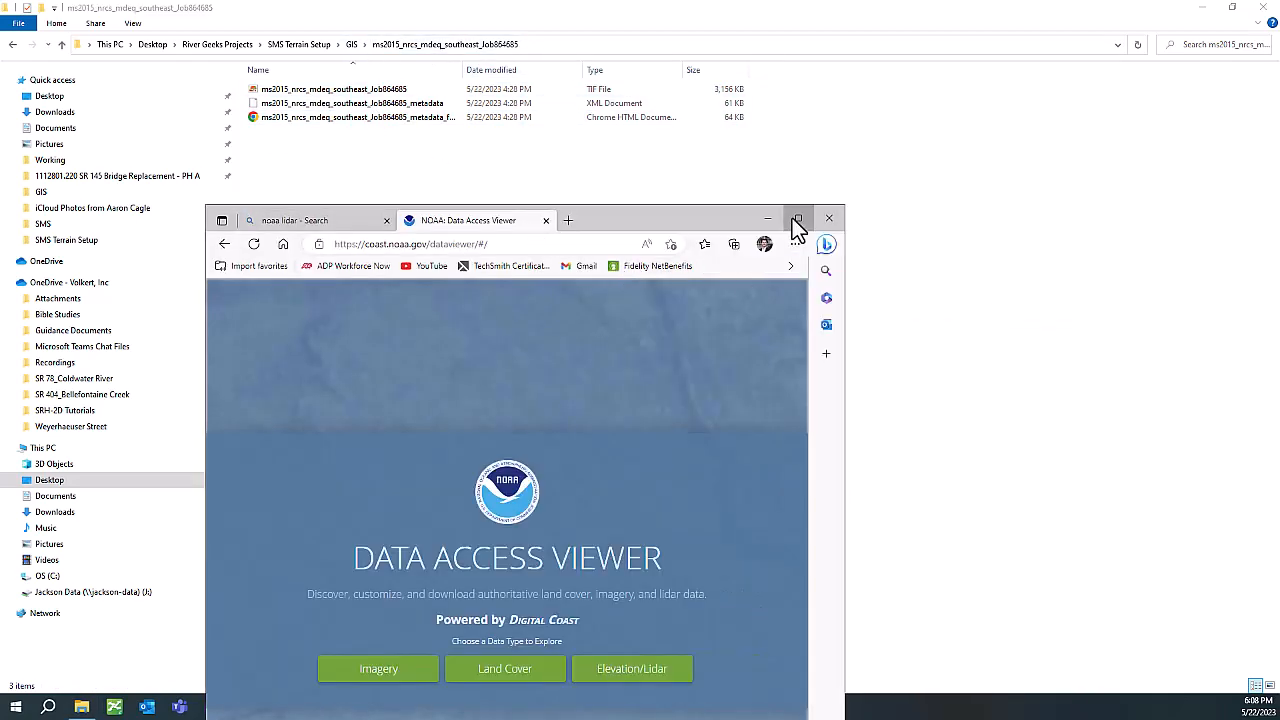
click(794, 220)
click(730, 462)
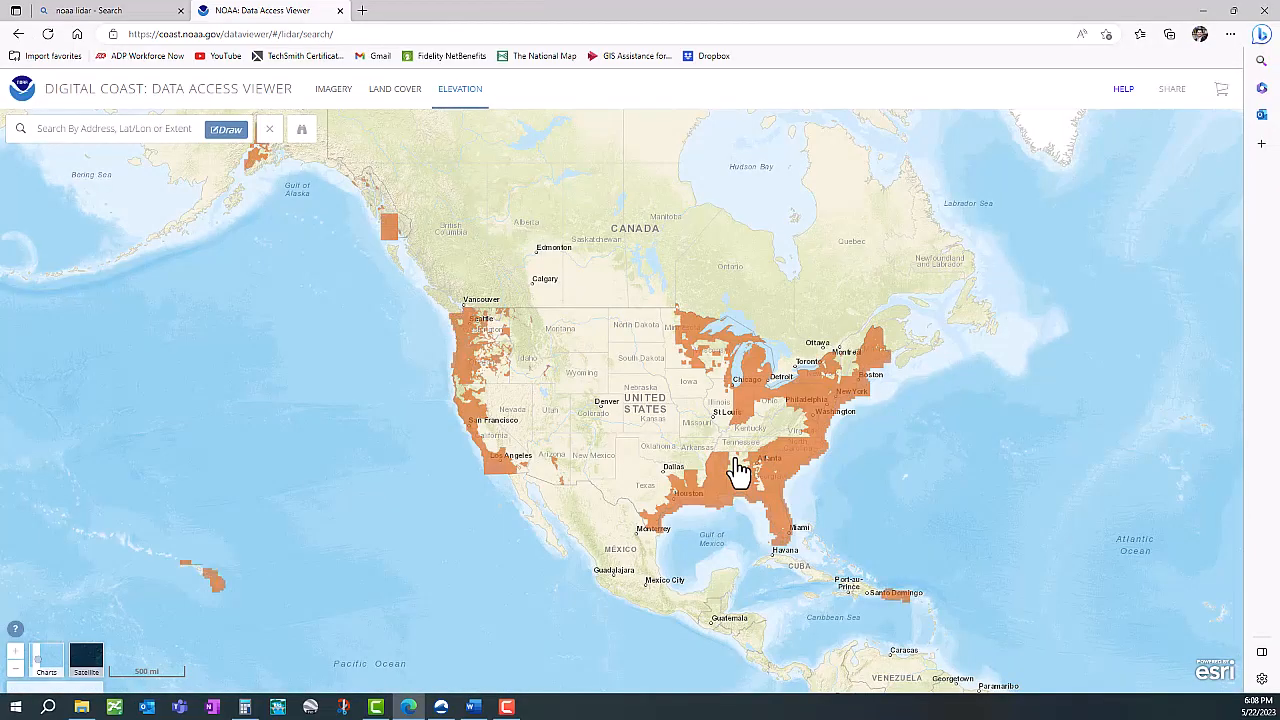
scroll(706, 475, up, 4)
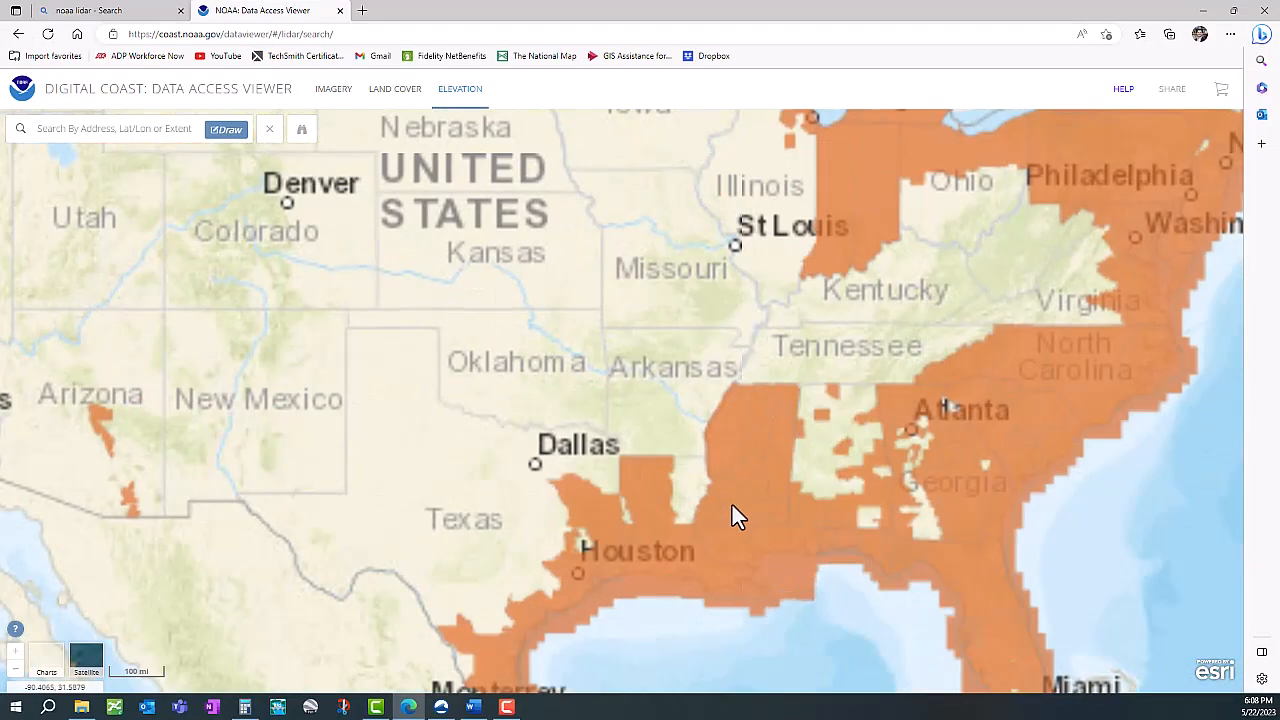
scroll(789, 470, up, 1)
click(224, 130)
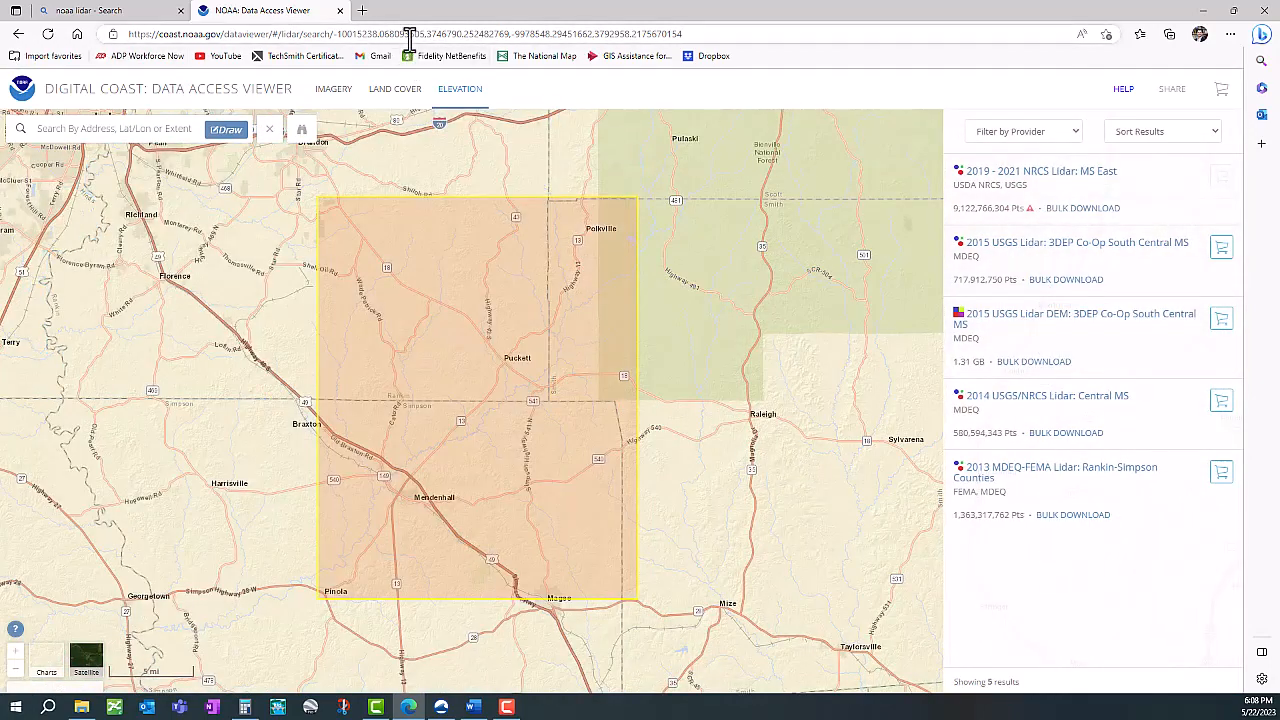
click(340, 11)
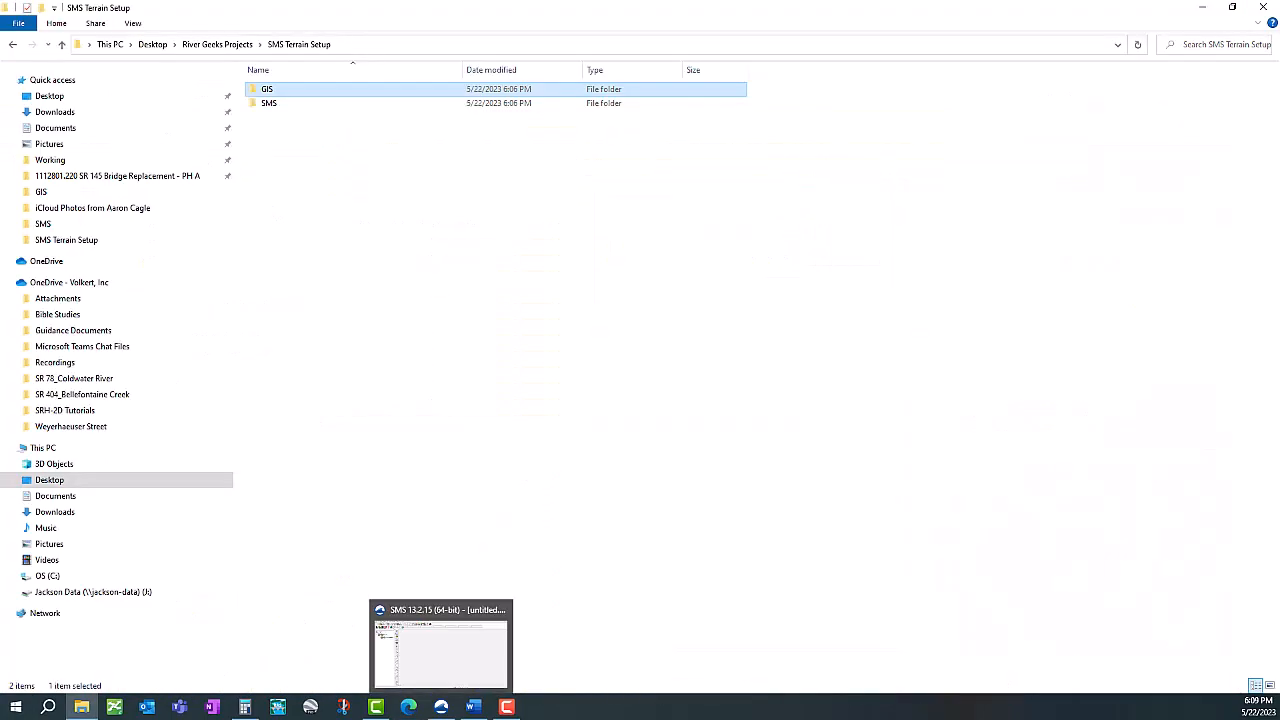
Switch to SMS and save the untitled project as RiverGeeks in the SMS folder of SMS Terrain Setup.
click(443, 707)
click(1070, 168)
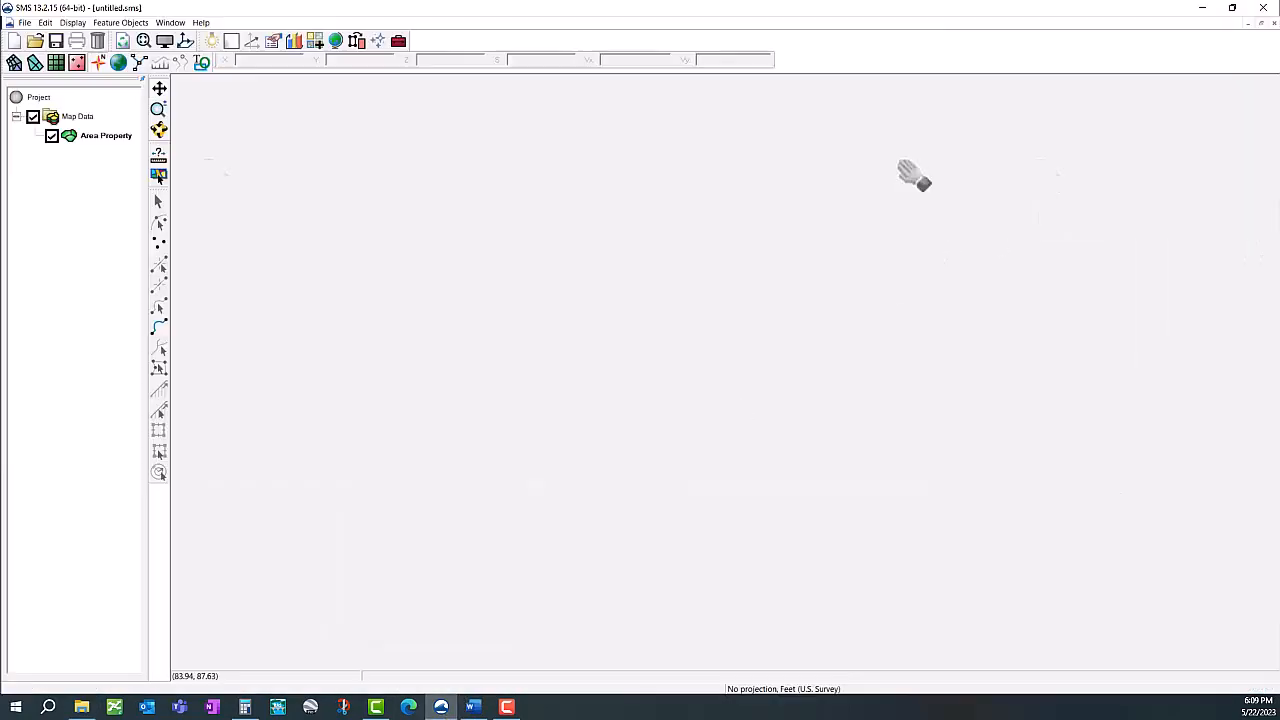
click(42, 23)
mouse_move(22, 23)
click(36, 122)
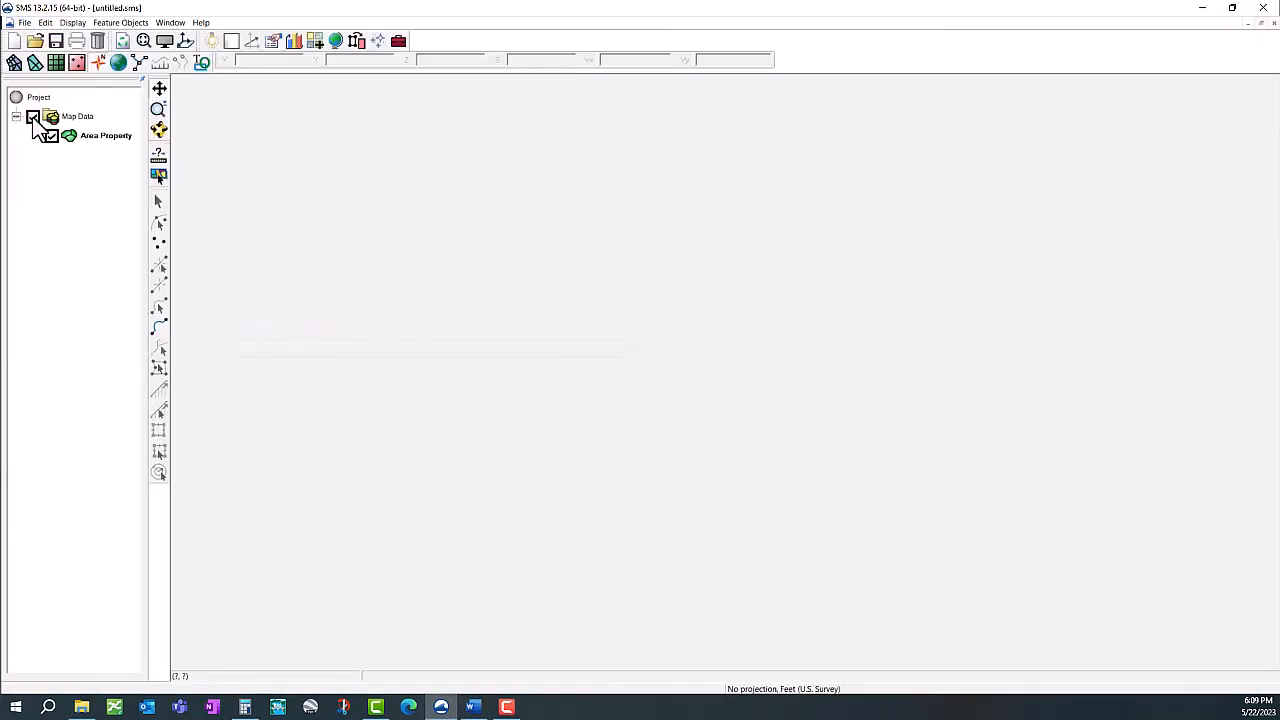
click(641, 241)
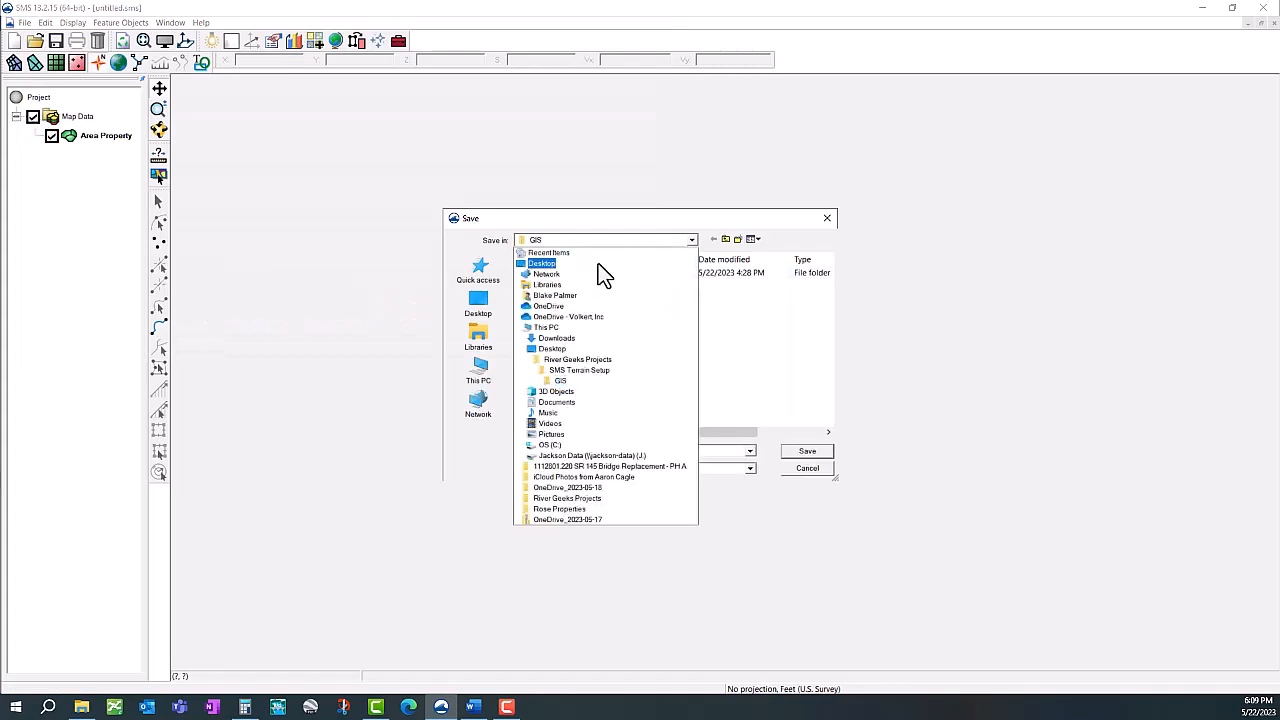
click(559, 381)
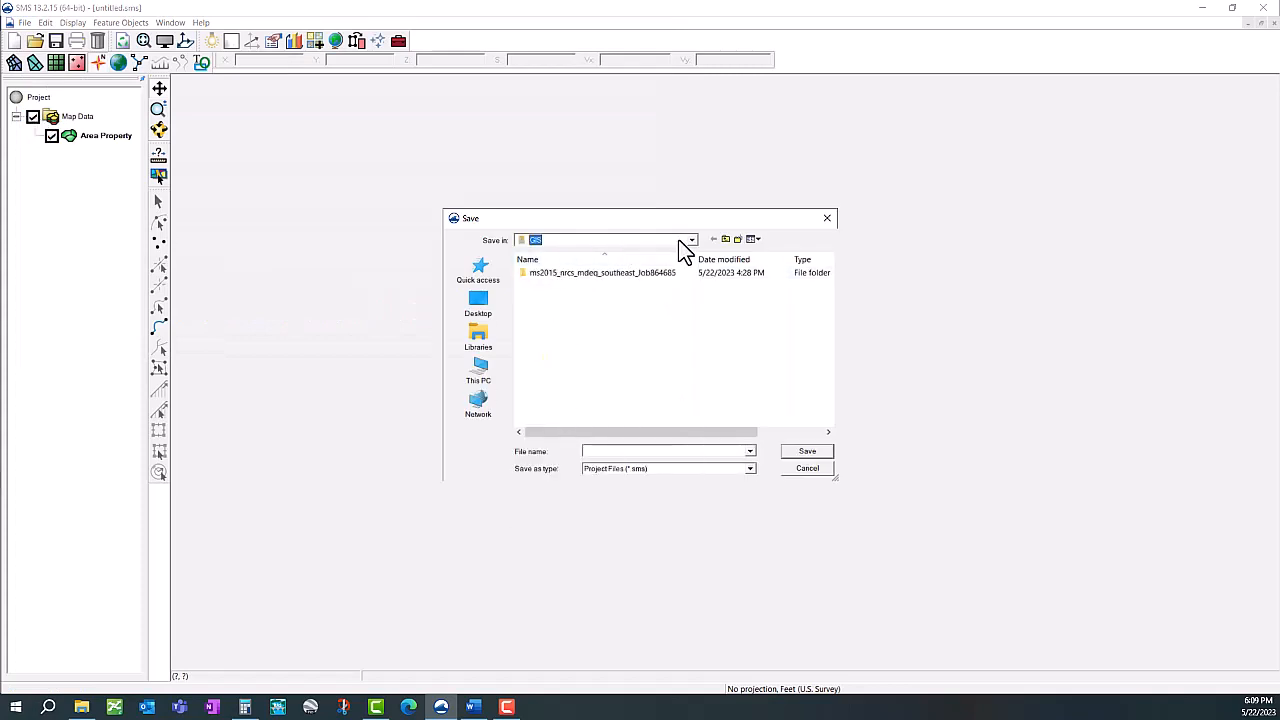
click(688, 240)
click(575, 370)
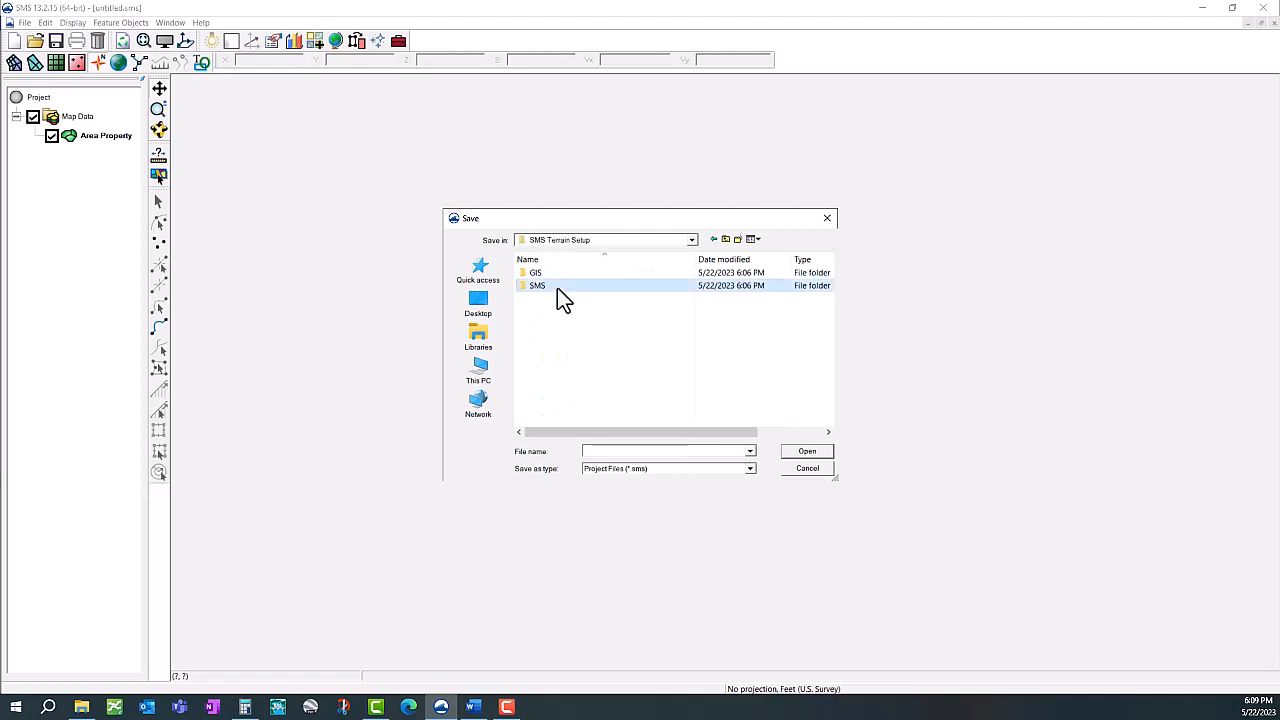
double_click(557, 288)
click(599, 451)
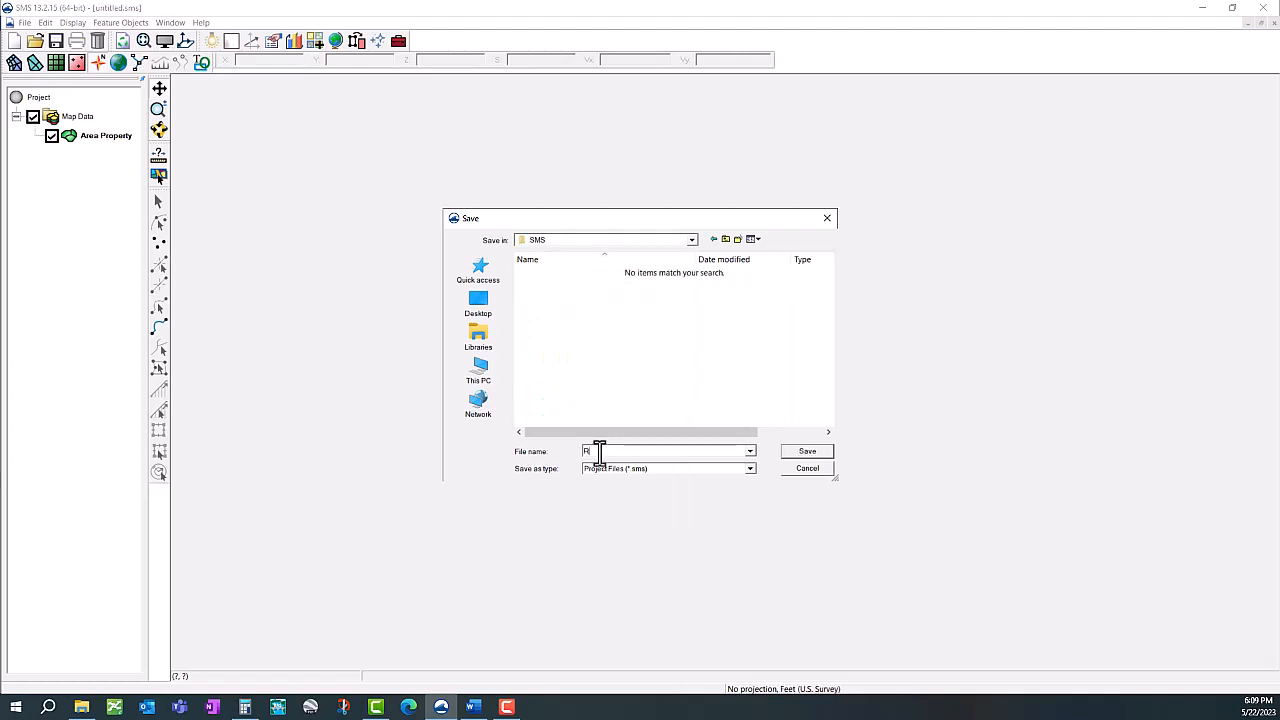
text(RiverModel)
click(816, 452)
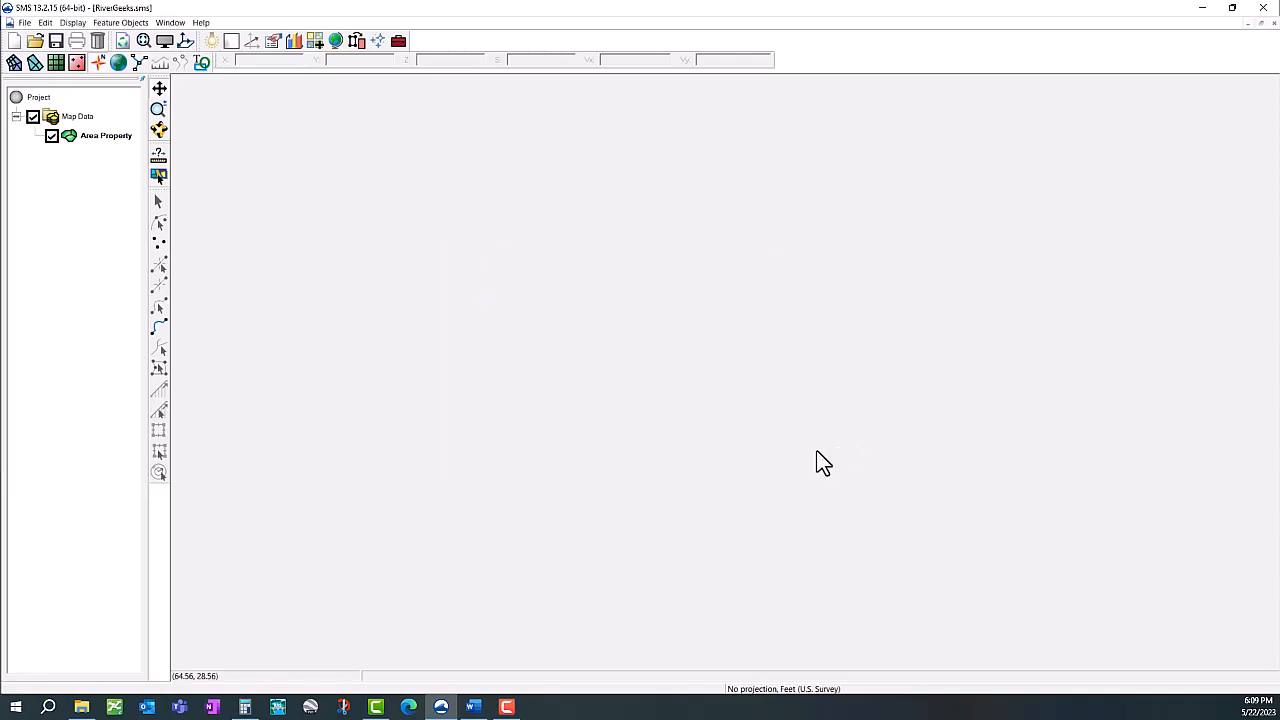
Set the display projection to the global projection NAD 1983 StatePlane Mississippi East FIPS 2301 (US Feet).
click(82, 24)
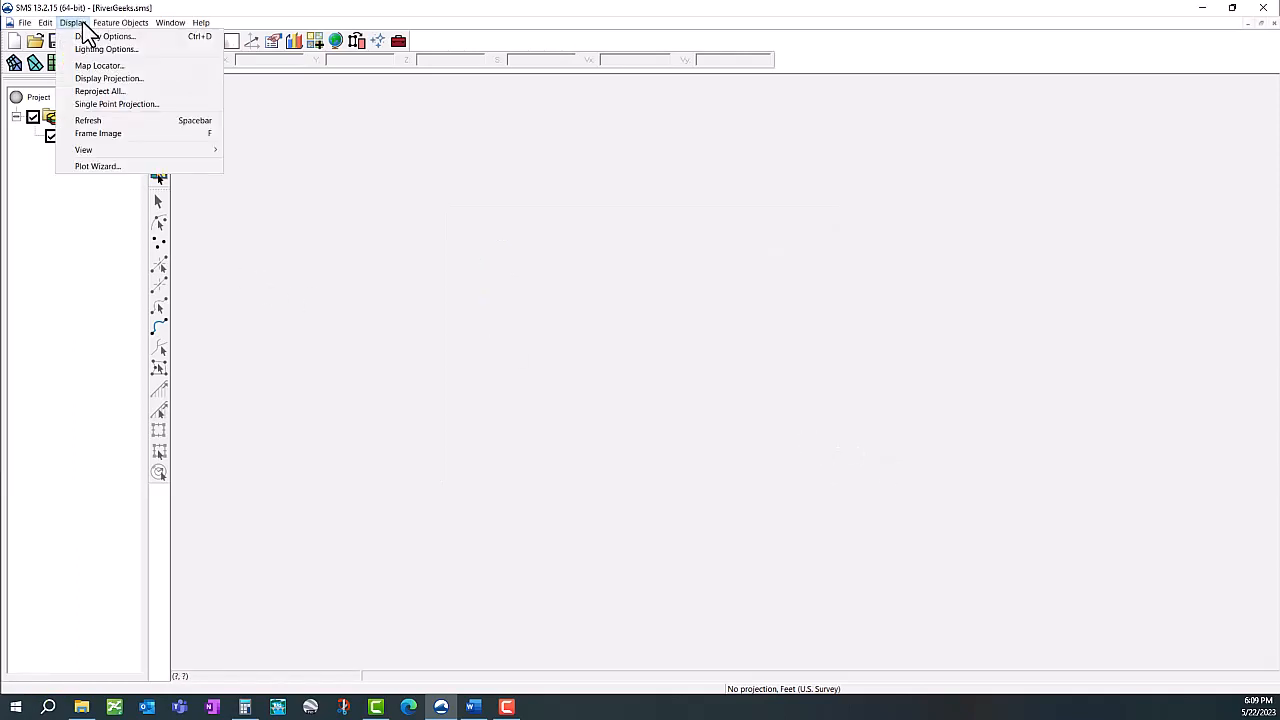
click(97, 79)
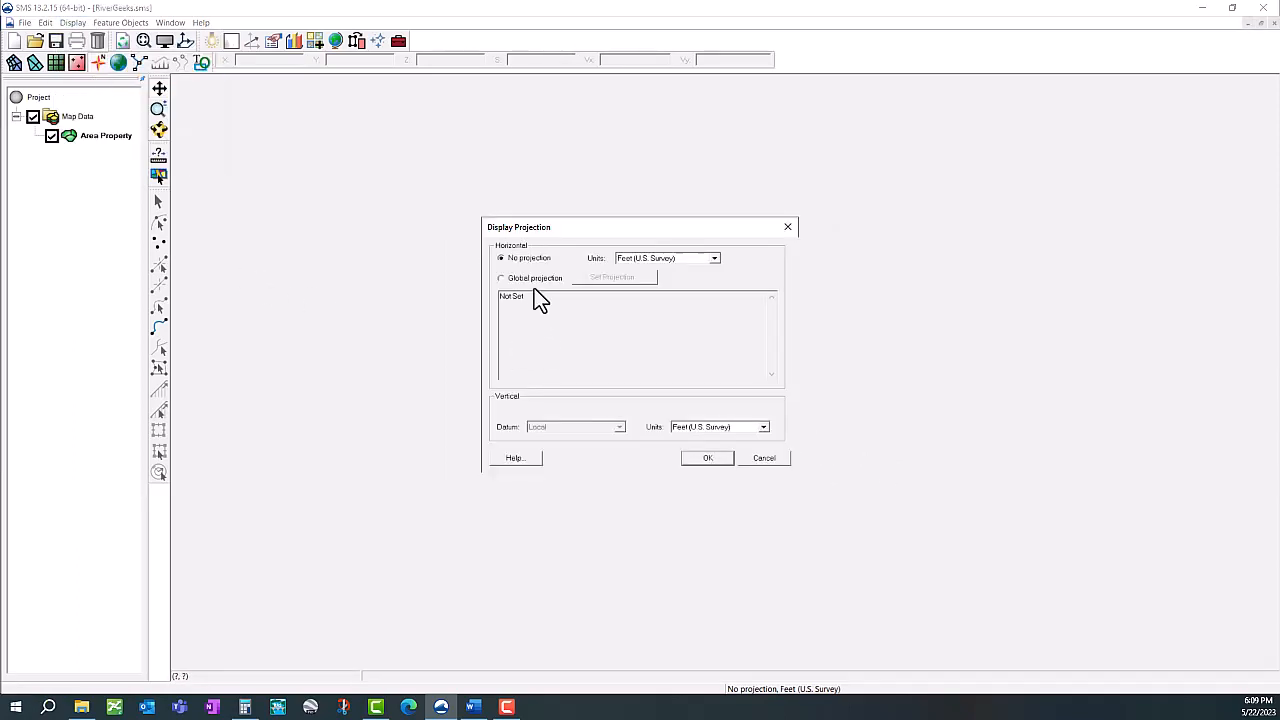
click(502, 279)
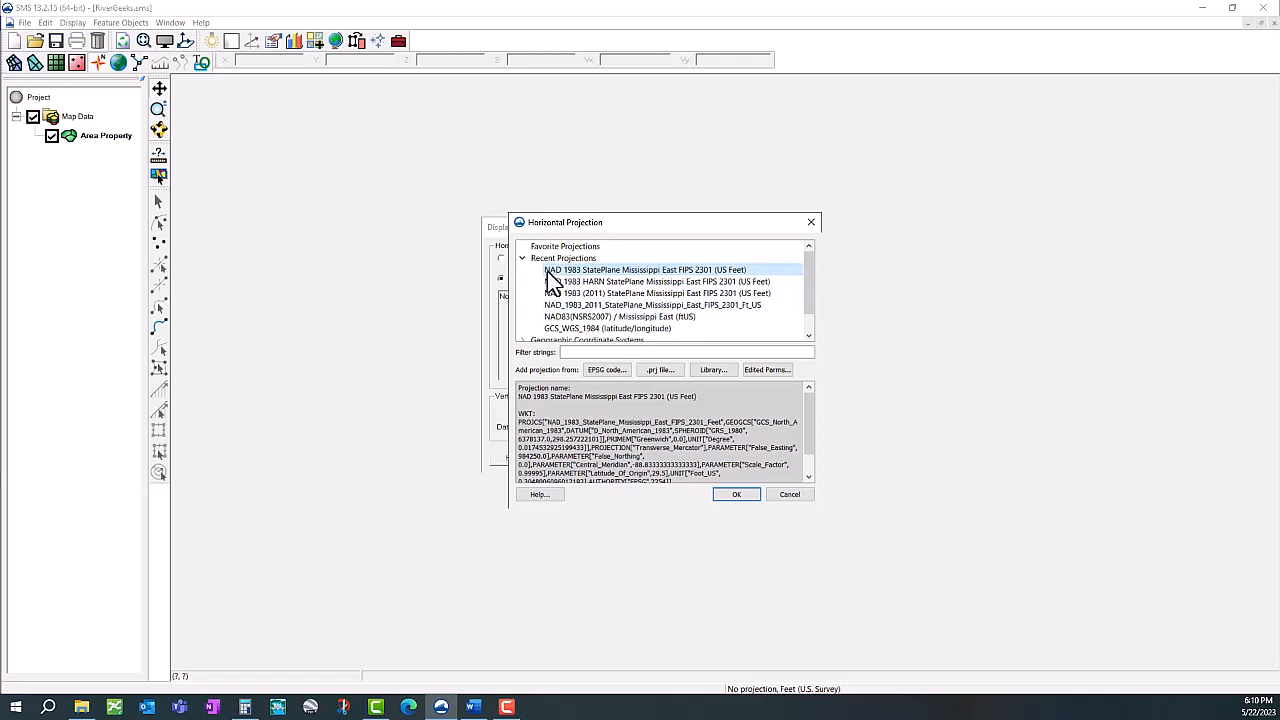
click(522, 258)
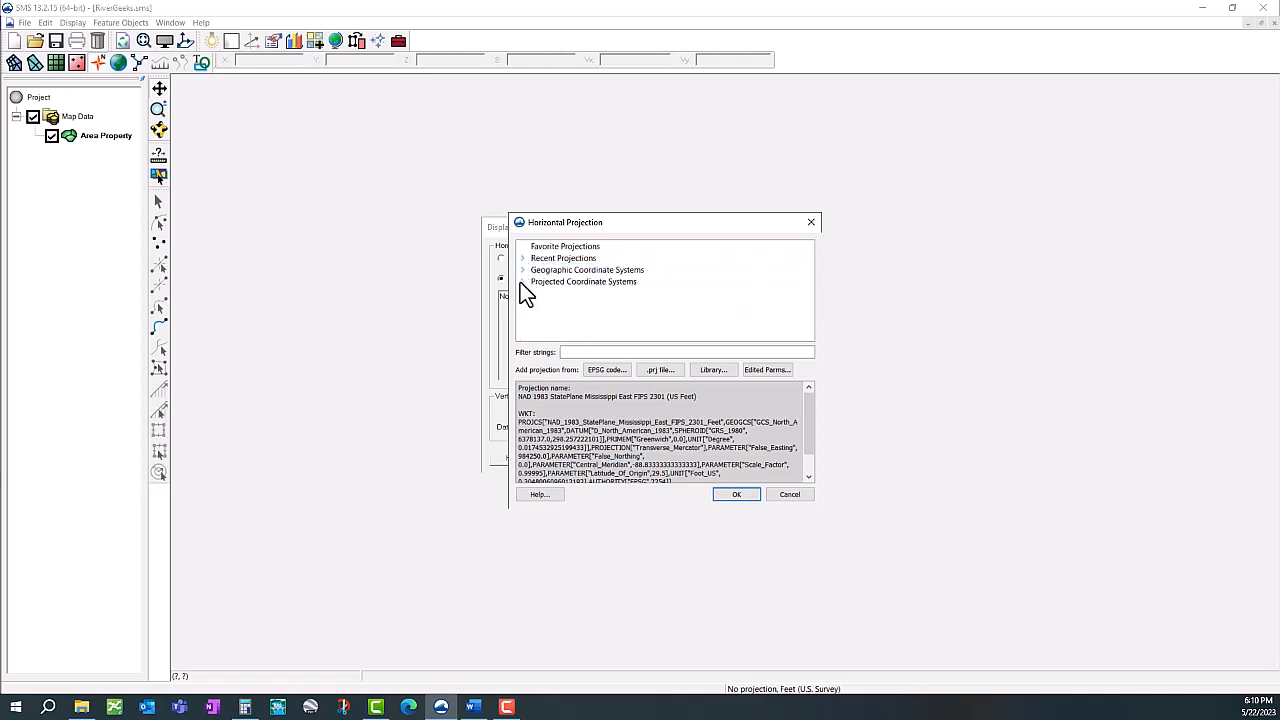
click(522, 282)
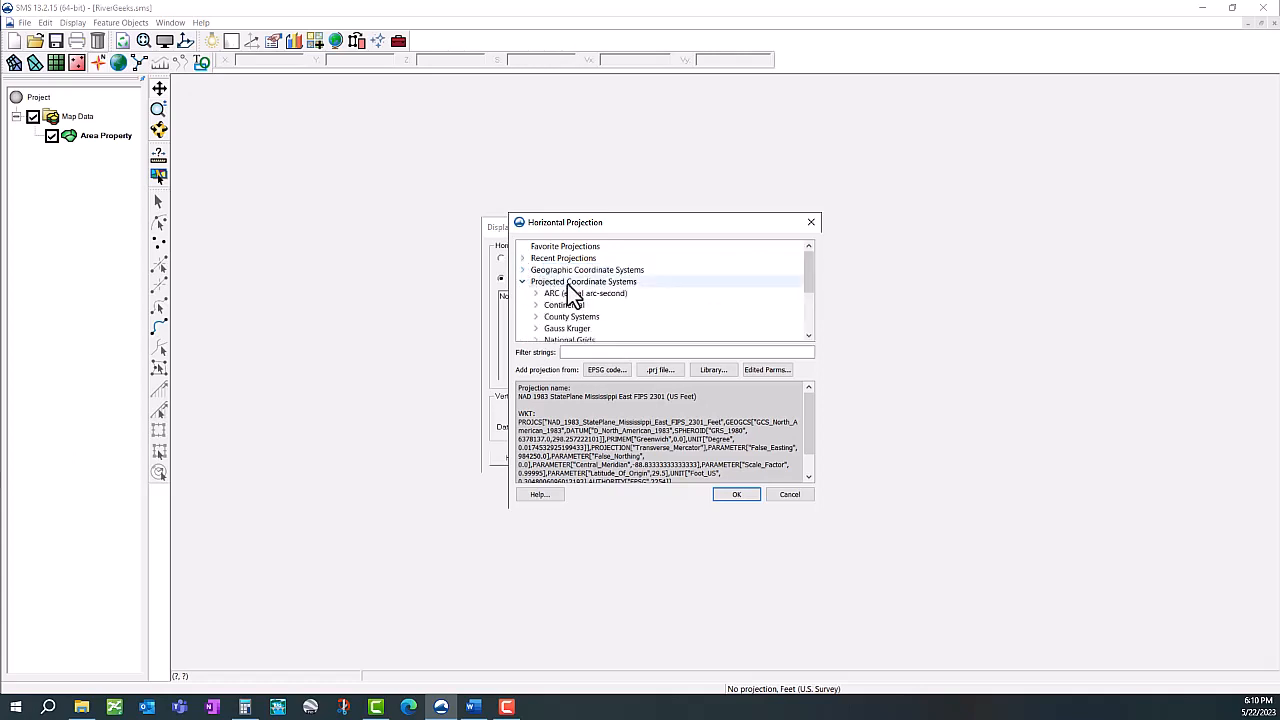
scroll(578, 308, down, 3)
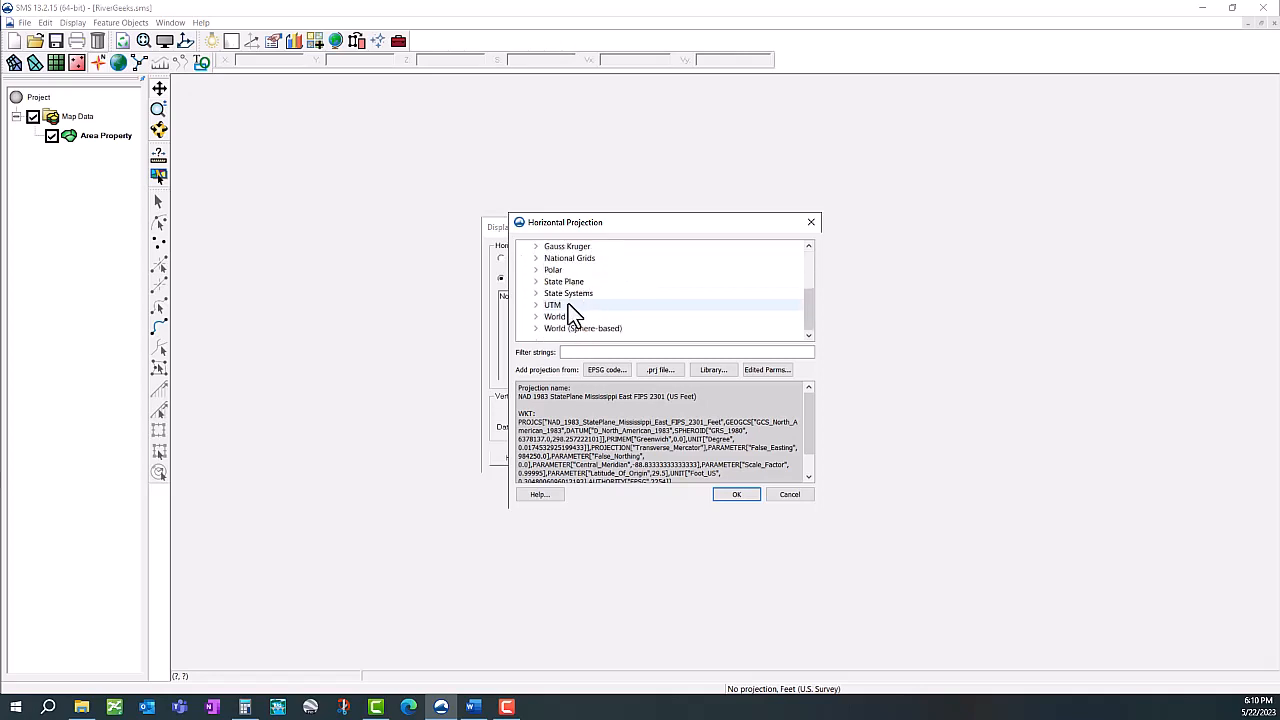
click(536, 282)
scroll(593, 300, down, 3)
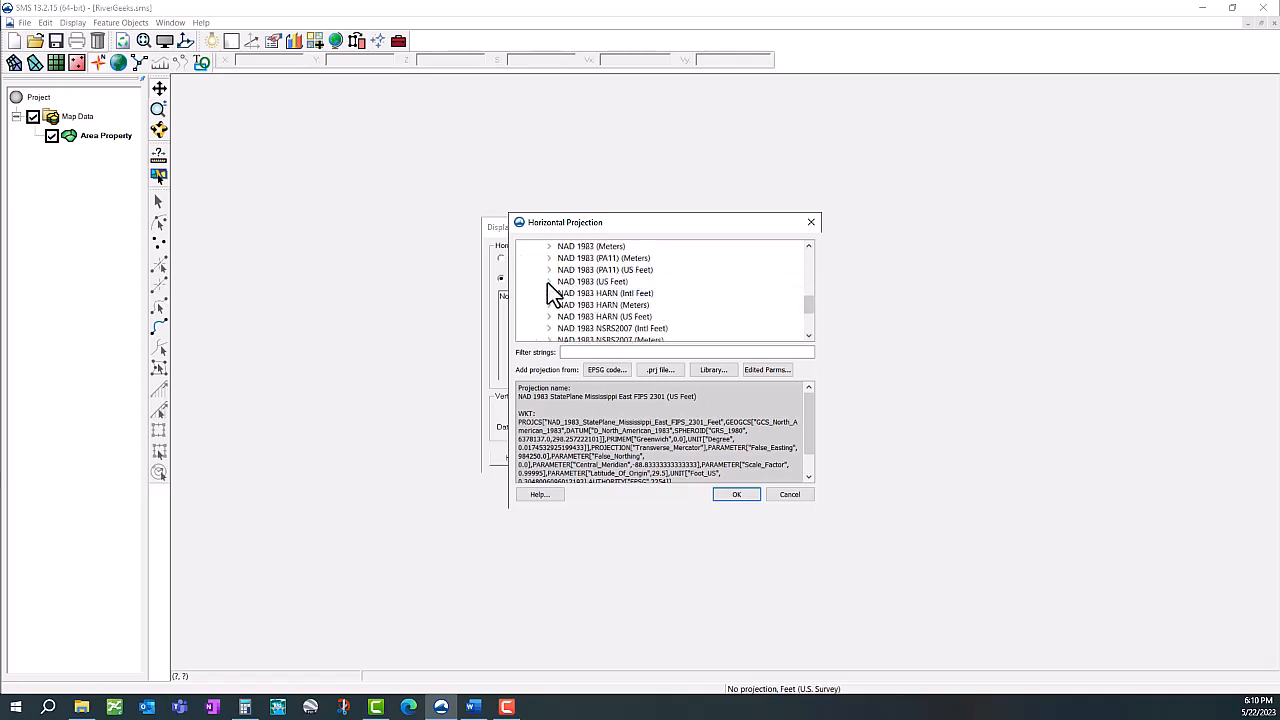
click(548, 283)
scroll(609, 292, down, 20)
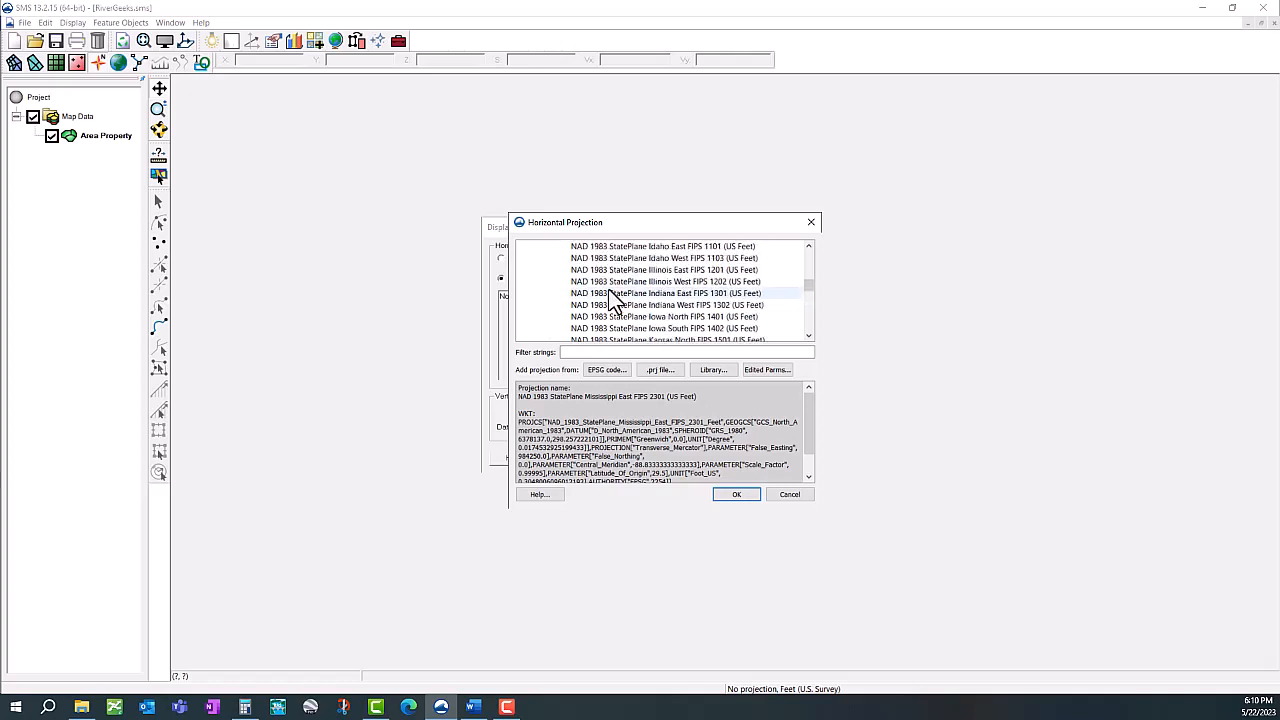
click(615, 282)
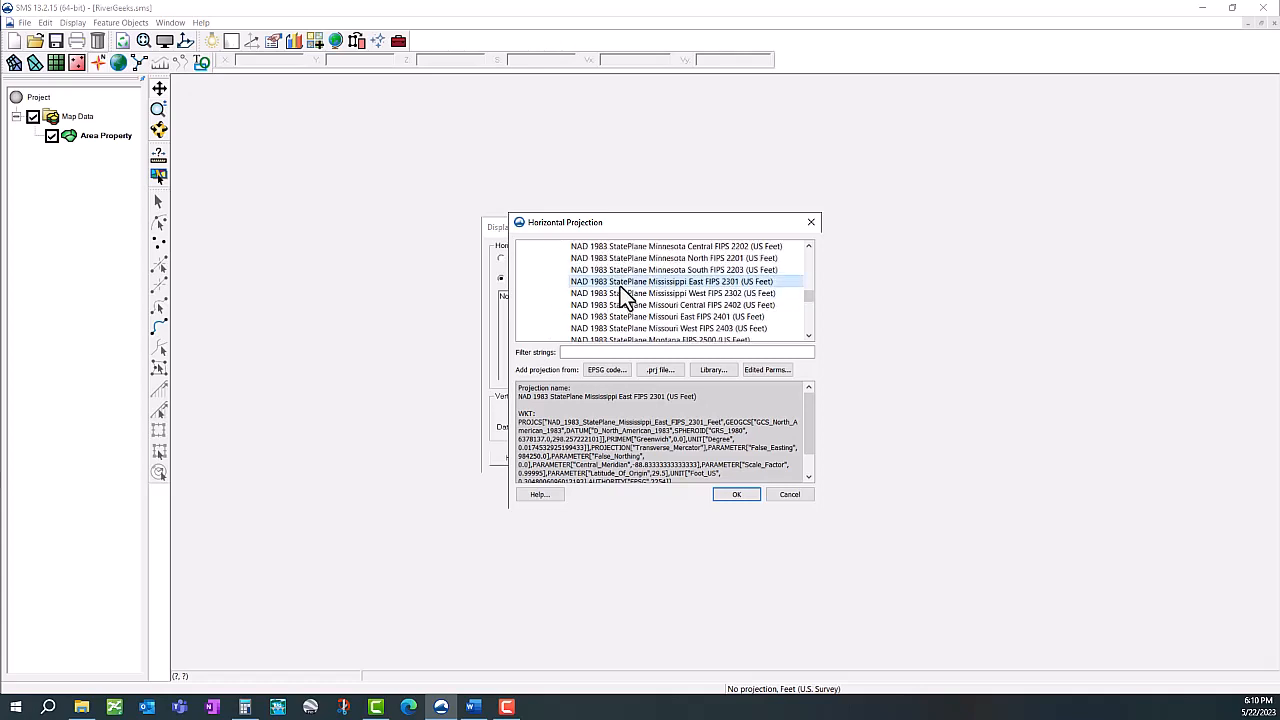
click(730, 495)
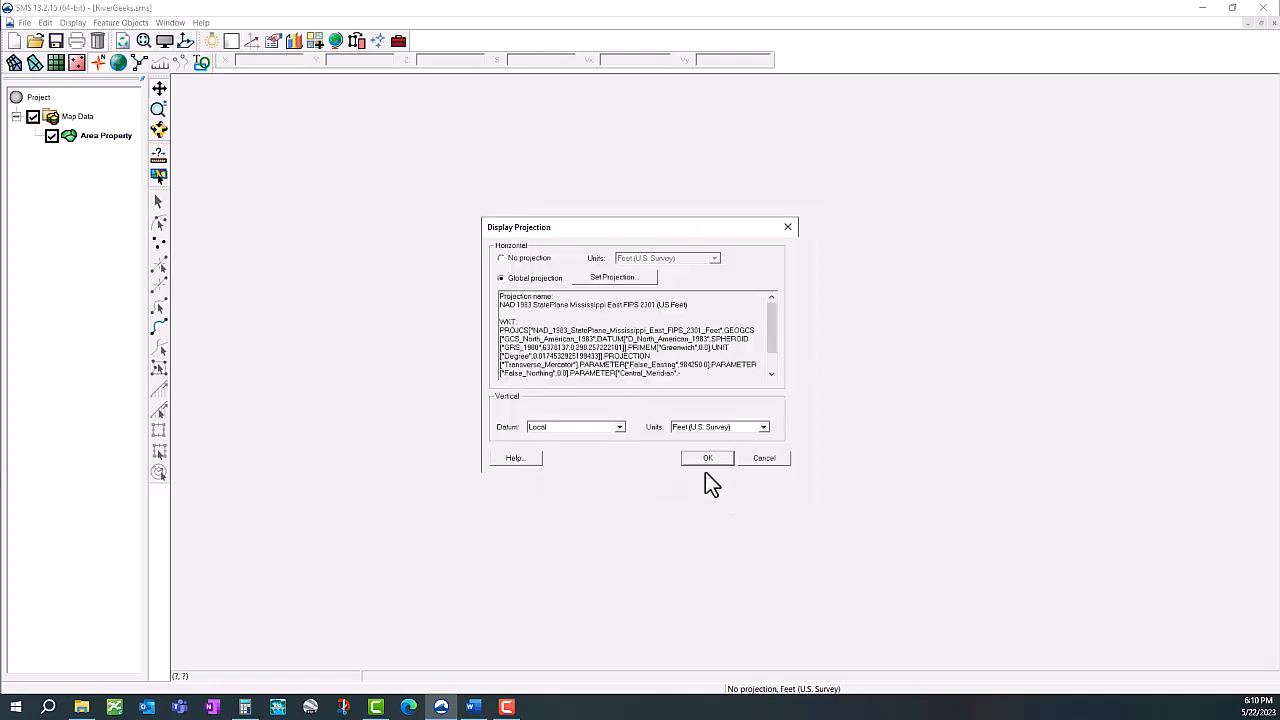
click(707, 458)
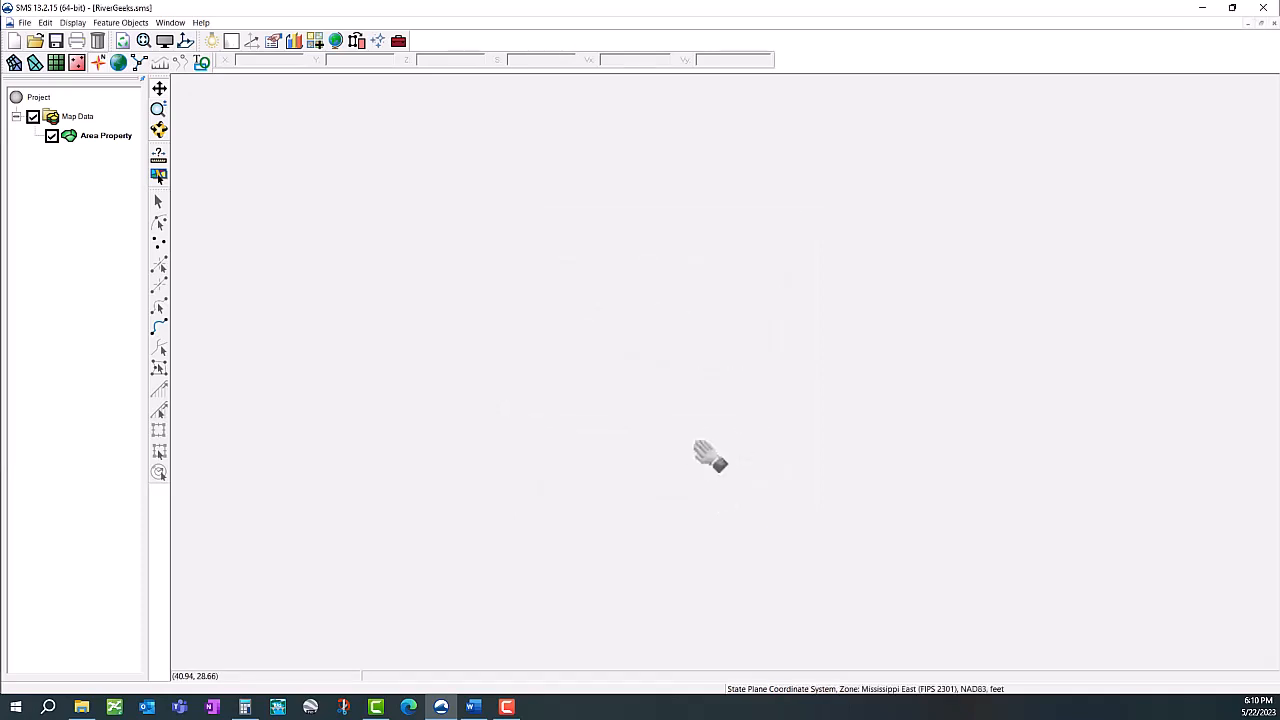
Switch to File Explorer, shrink its window over SMS, and import the DTM design file from the GIS folder into the project.
click(81, 706)
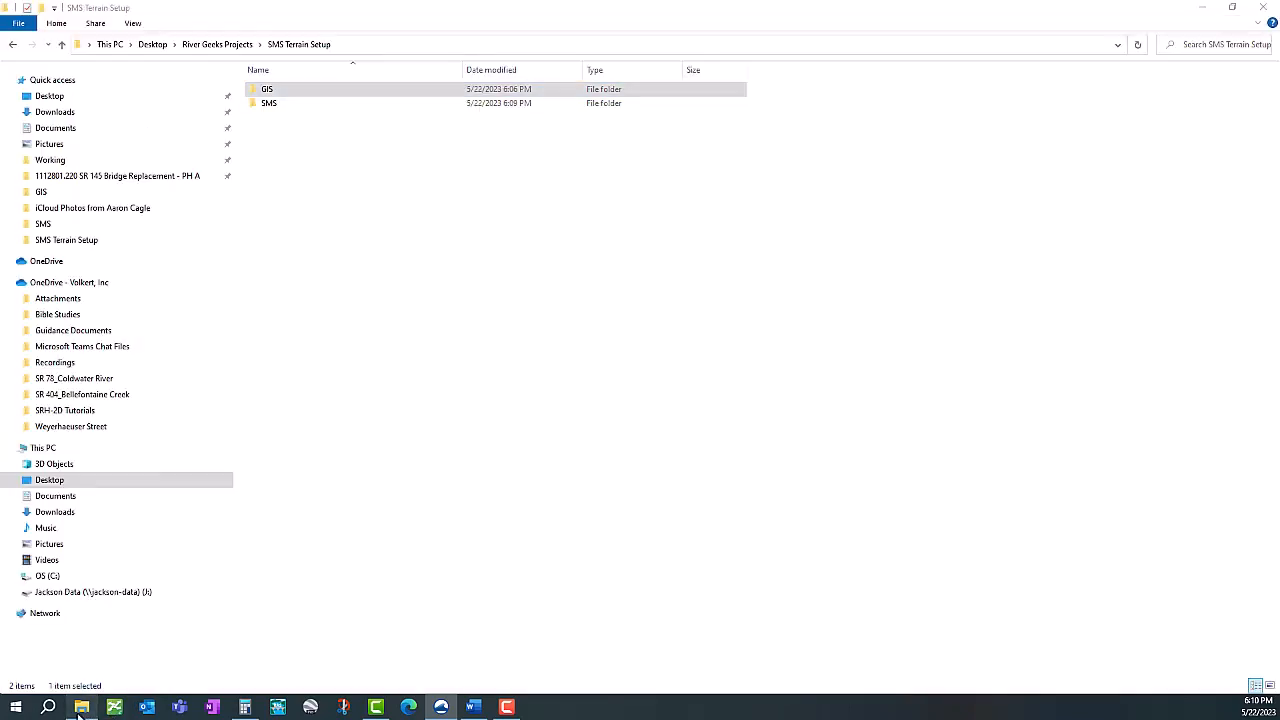
double_click(536, 12)
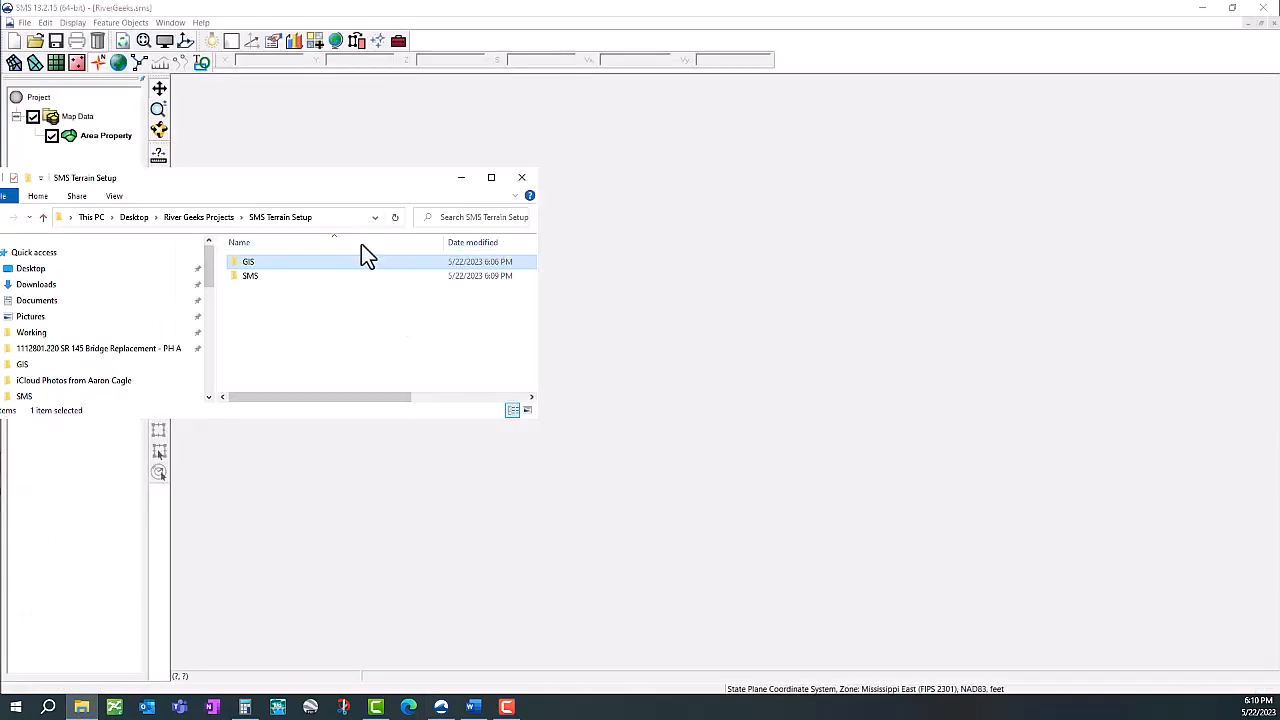
double_click(270, 261)
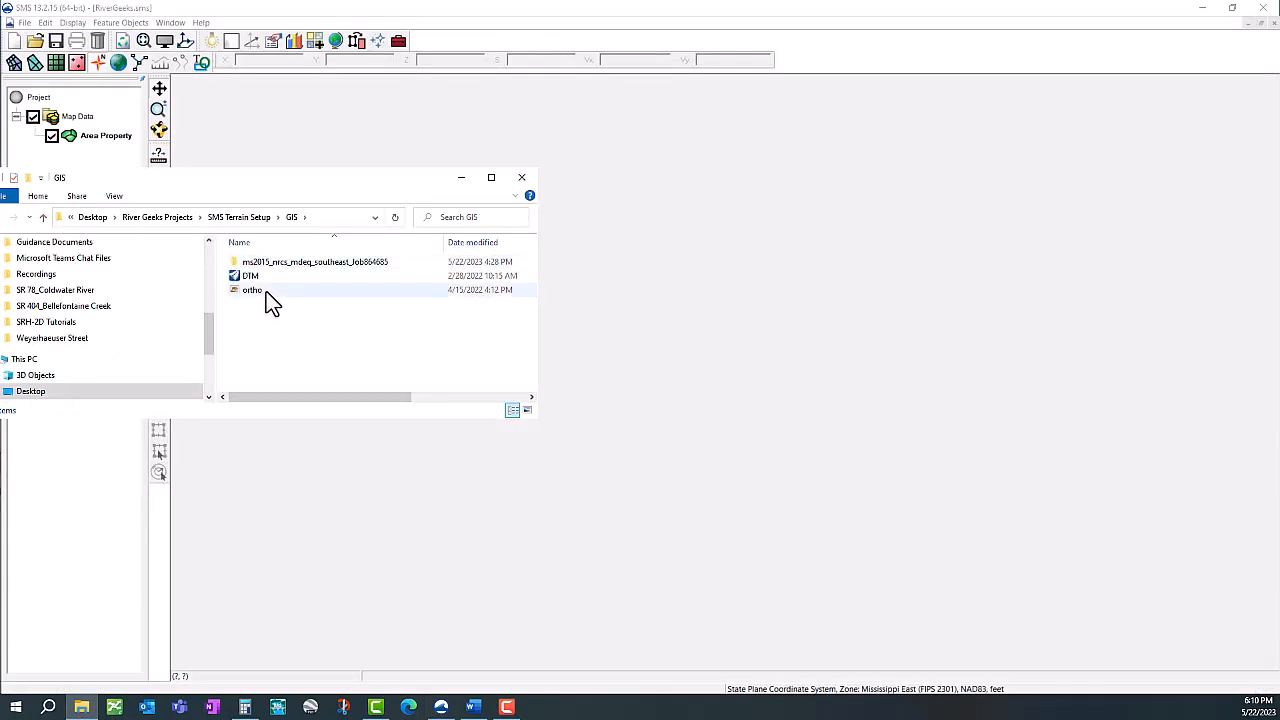
drag(265, 277, 713, 364)
click(371, 362)
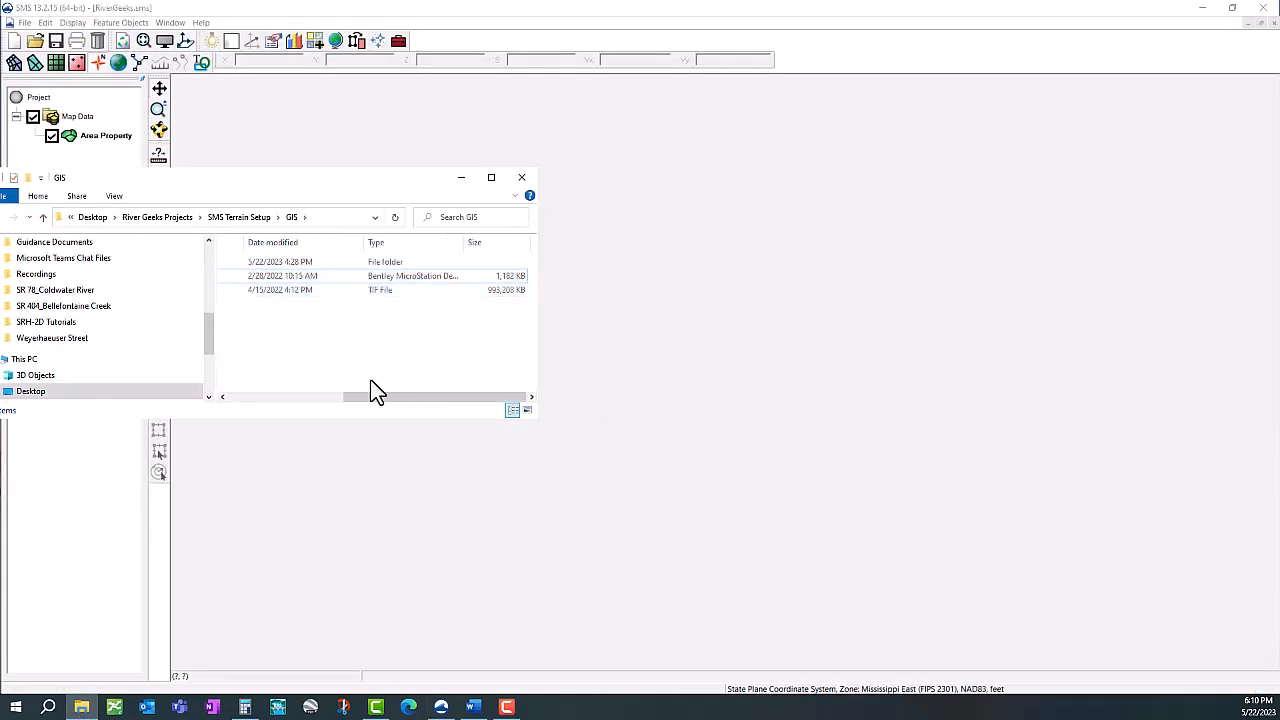
drag(378, 400, 265, 400)
drag(240, 278, 663, 275)
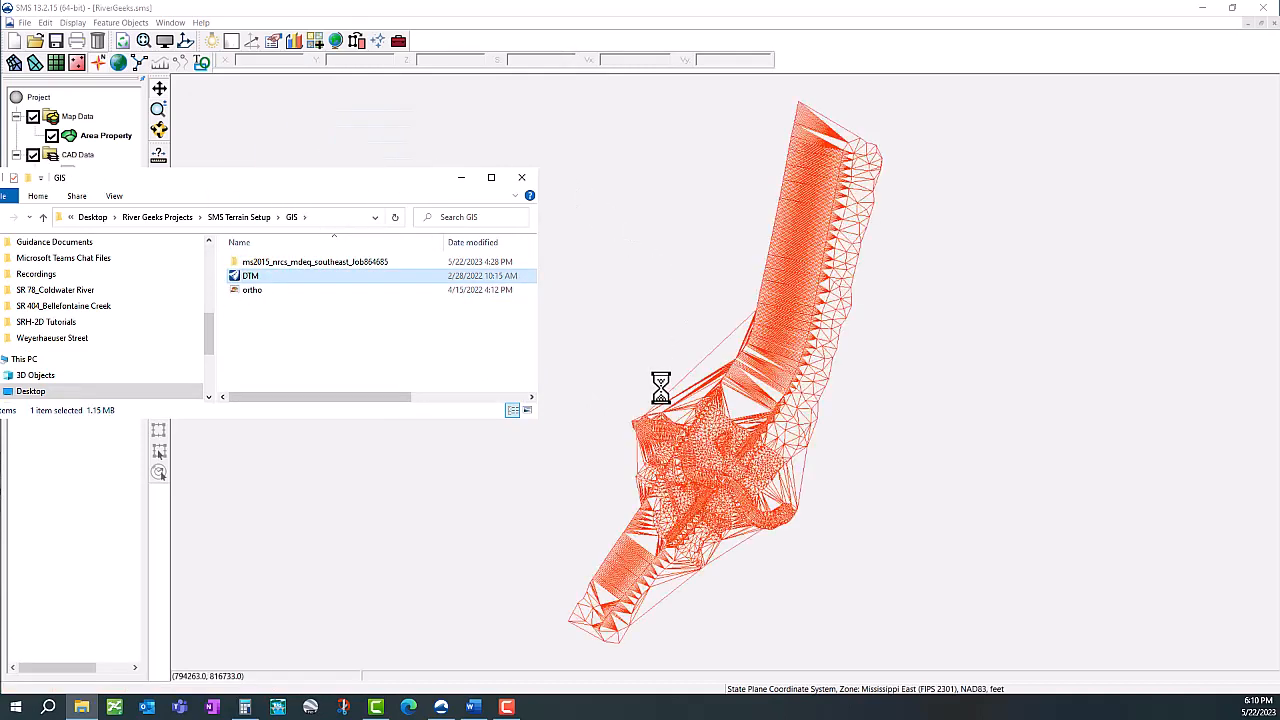
Import the lidar raster from the ms2015_nrcs_mdeq_southeast_Job864685 folder and the ortho image from the GIS folder, and close File Explorer.
double_click(255, 262)
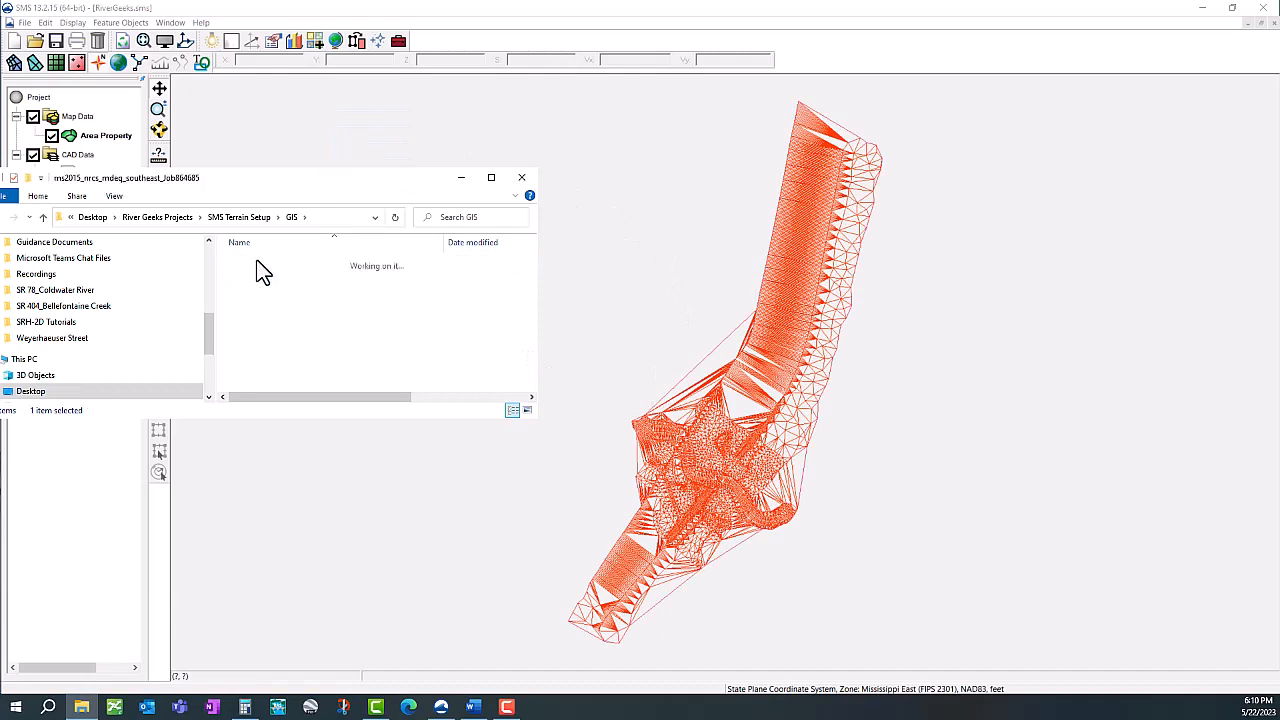
drag(293, 264, 615, 334)
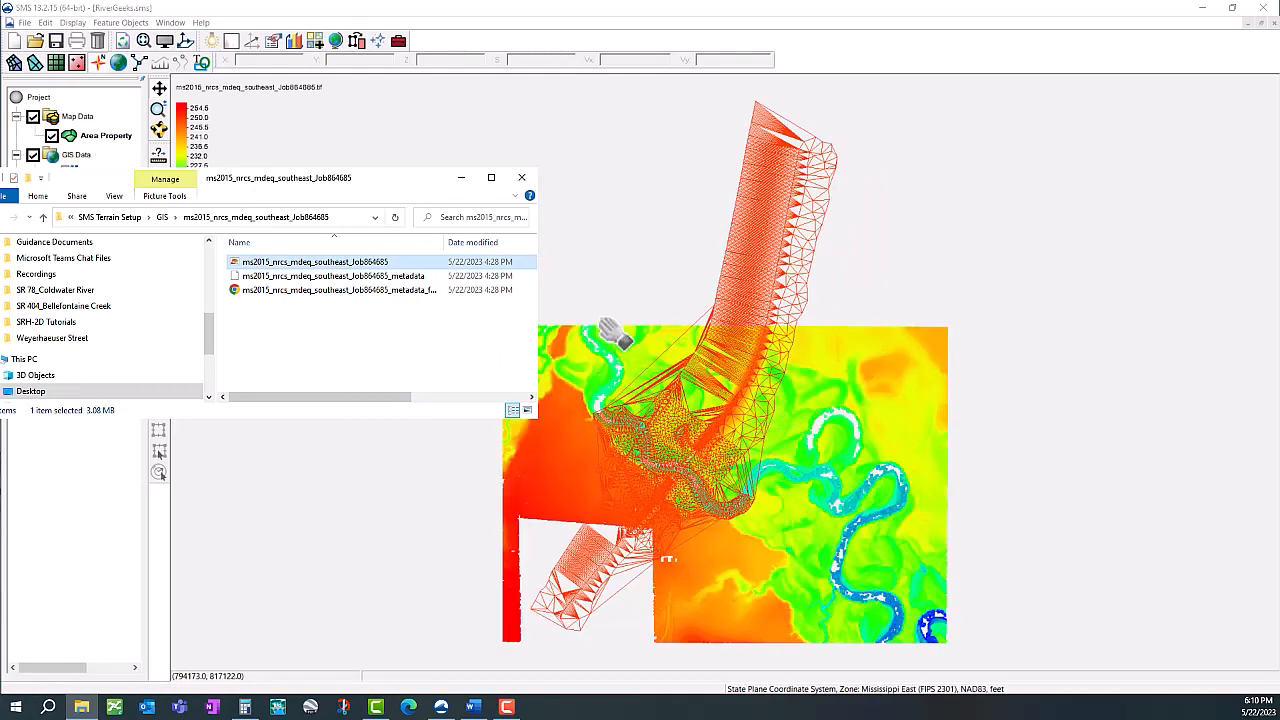
click(162, 219)
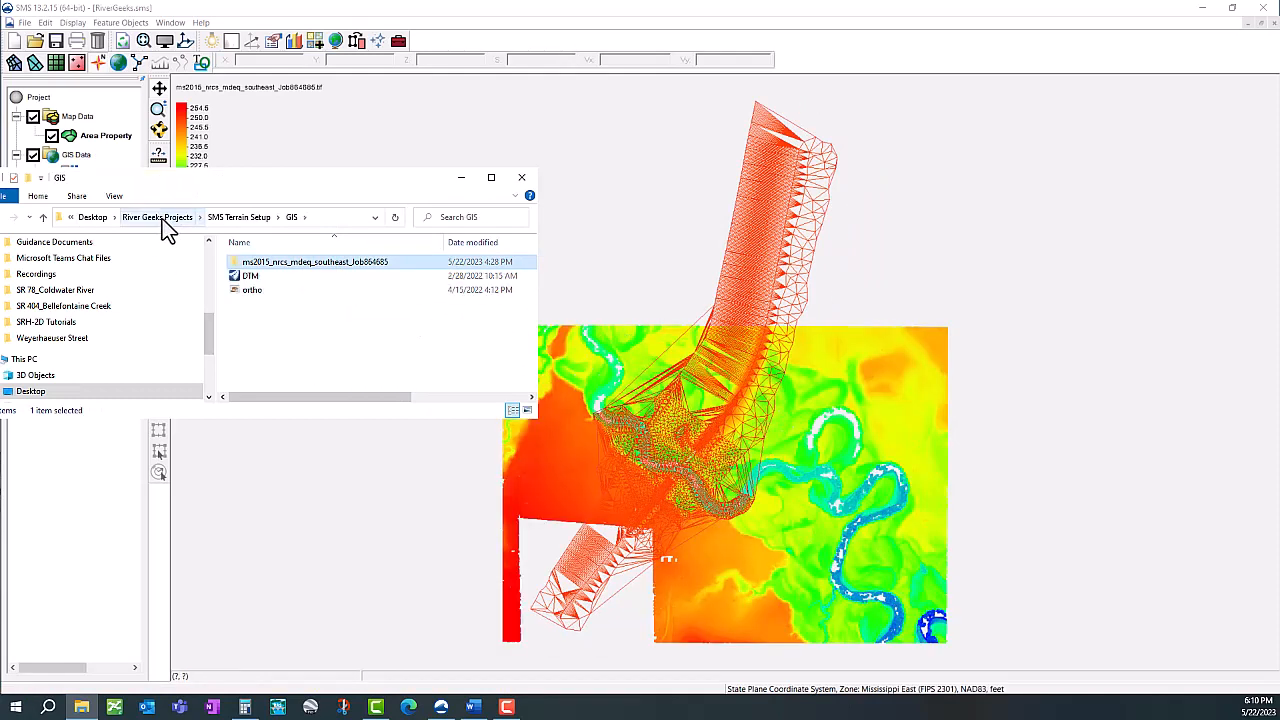
click(252, 295)
drag(252, 294, 708, 475)
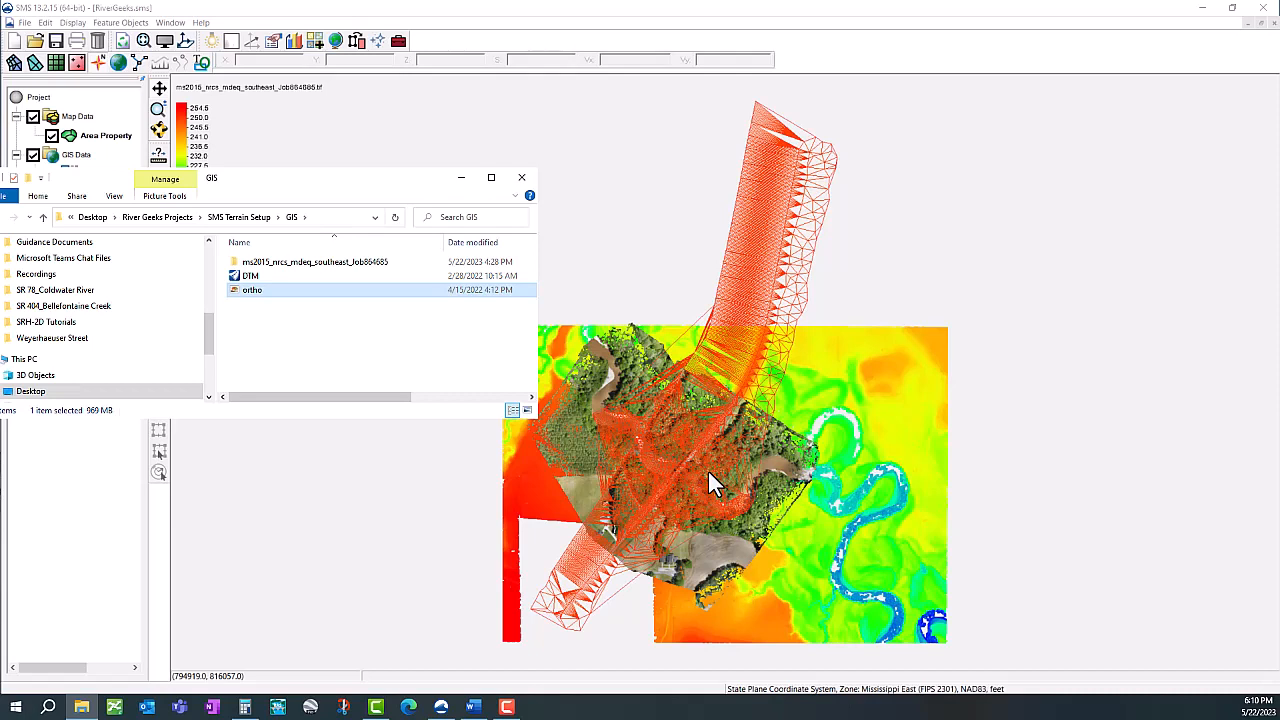
click(521, 177)
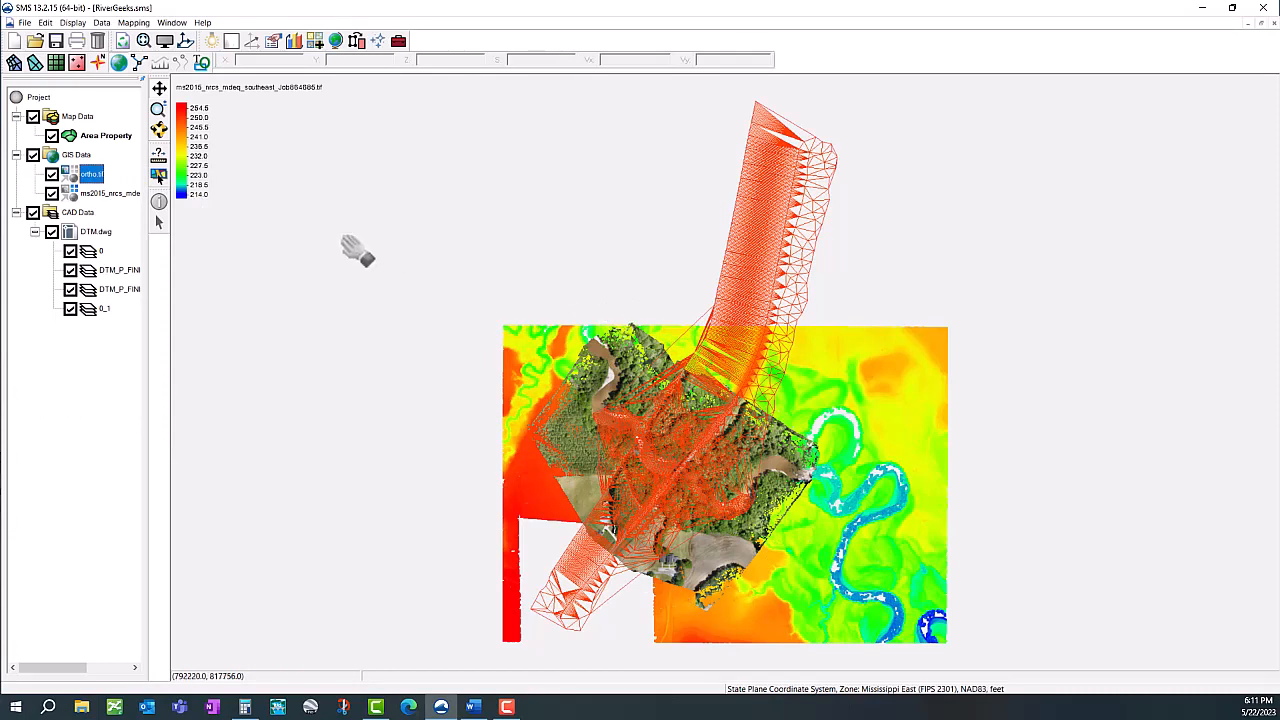
Add the World Imagery online map to the project and turn off its display.
click(25, 22)
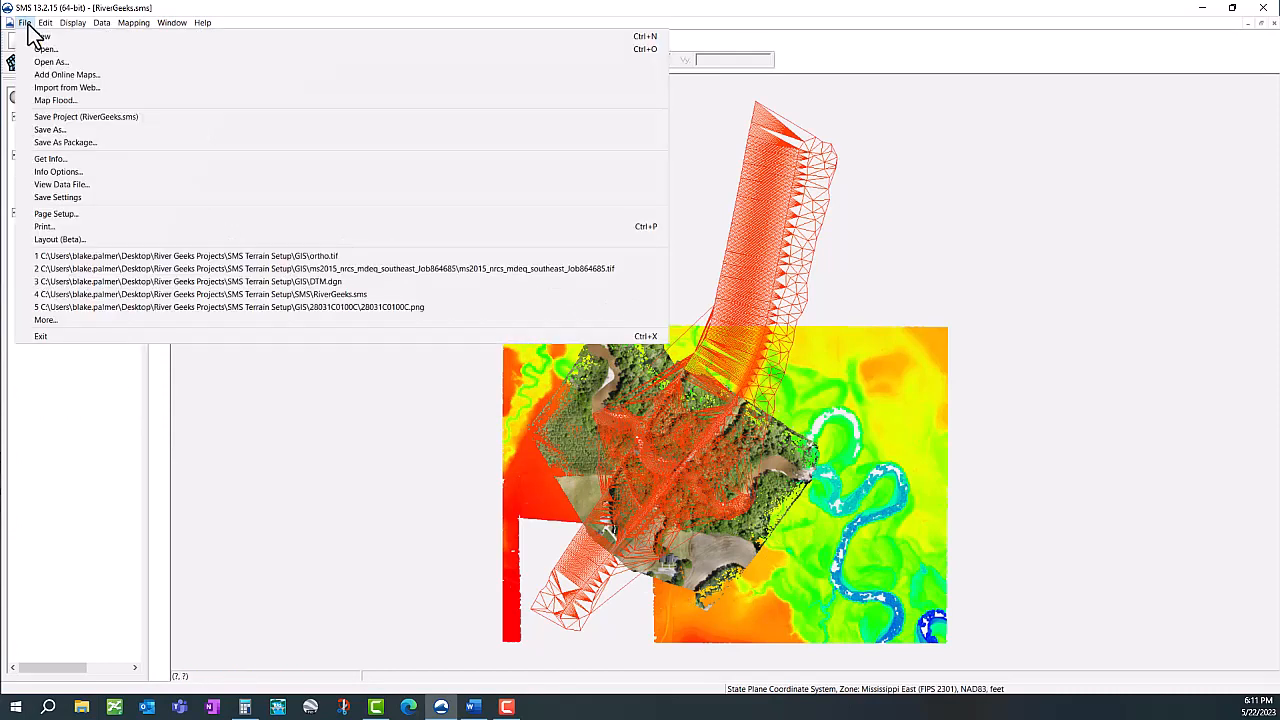
click(50, 75)
click(561, 317)
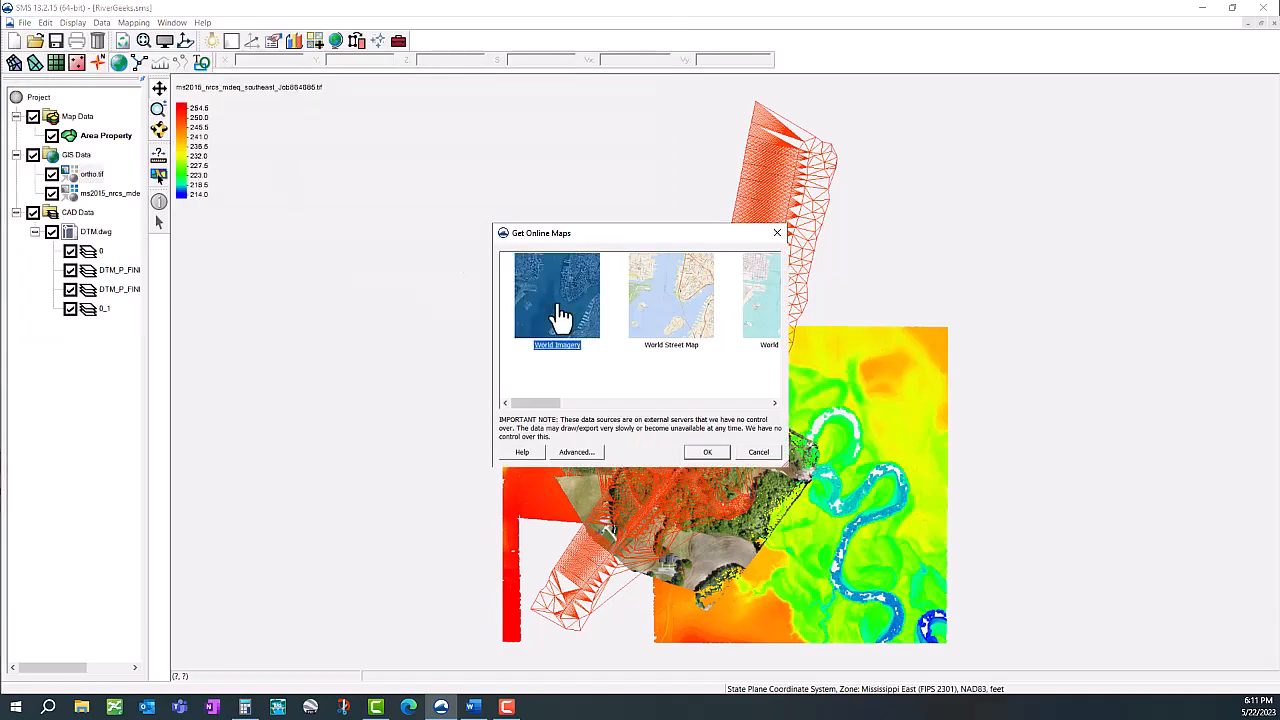
click(706, 452)
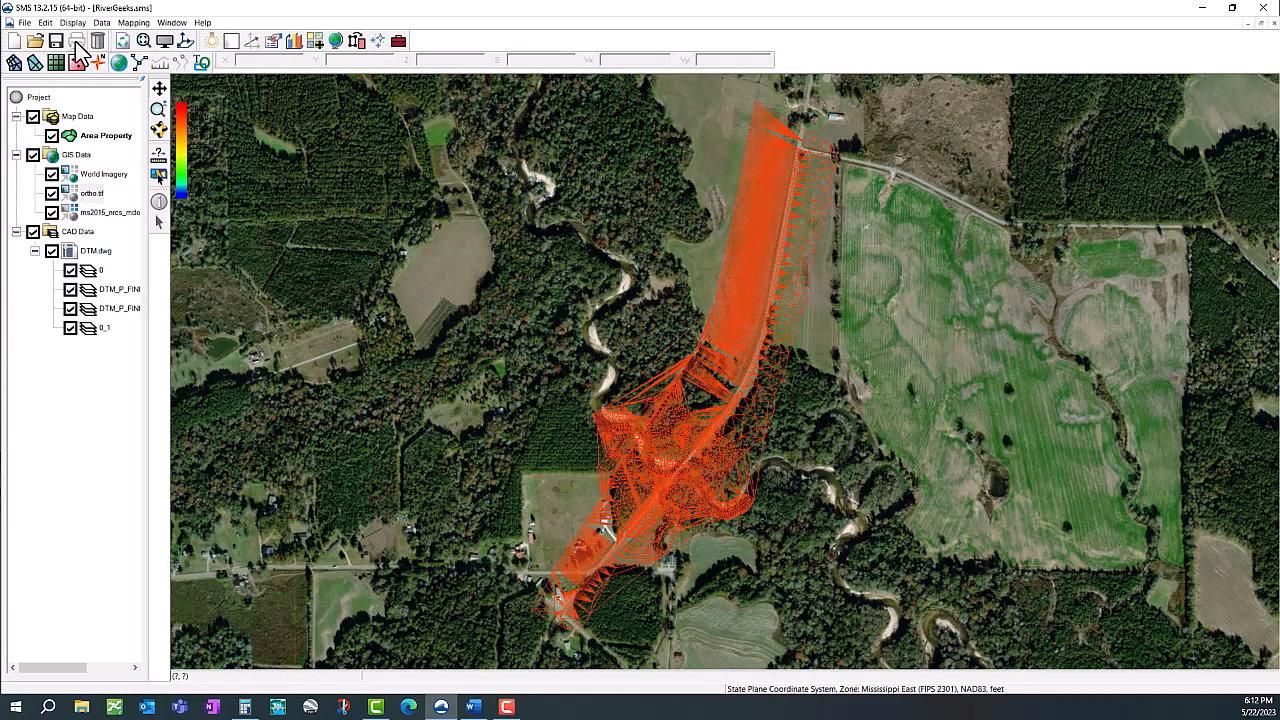
click(52, 175)
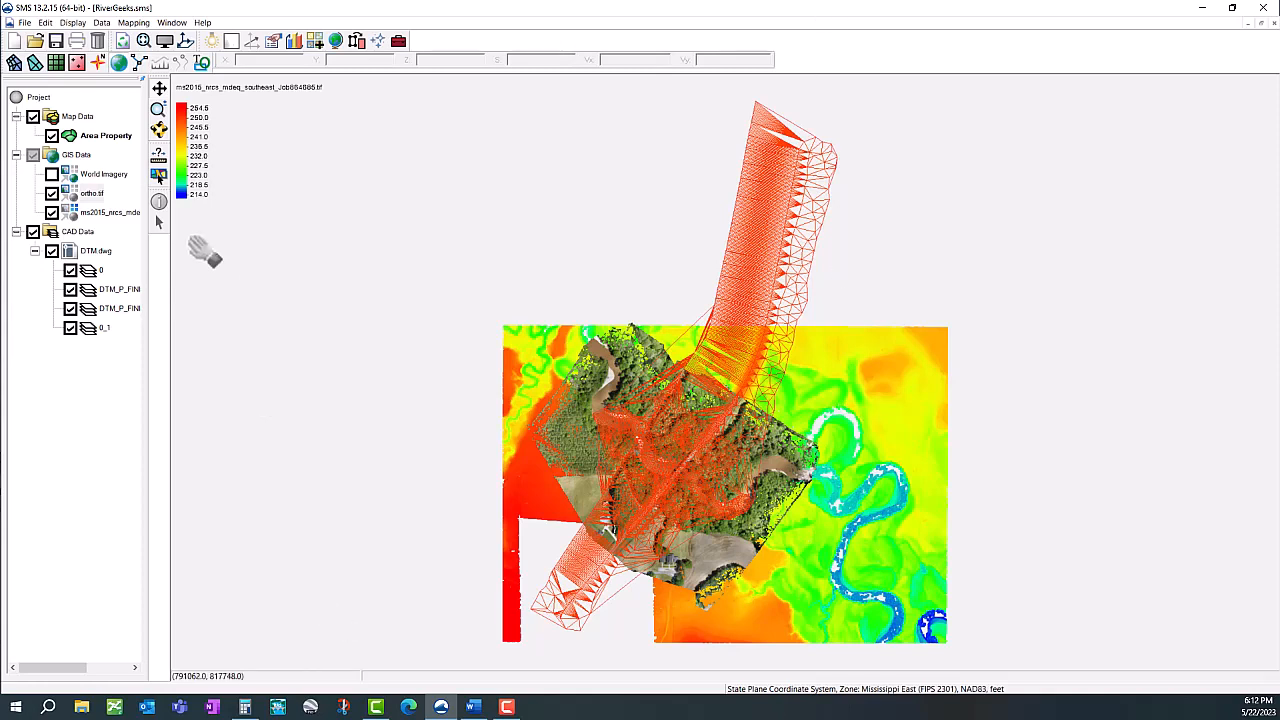
Convert the CAD points of the DTM drawing to a 2D scatter set named survey.
right_click(96, 251)
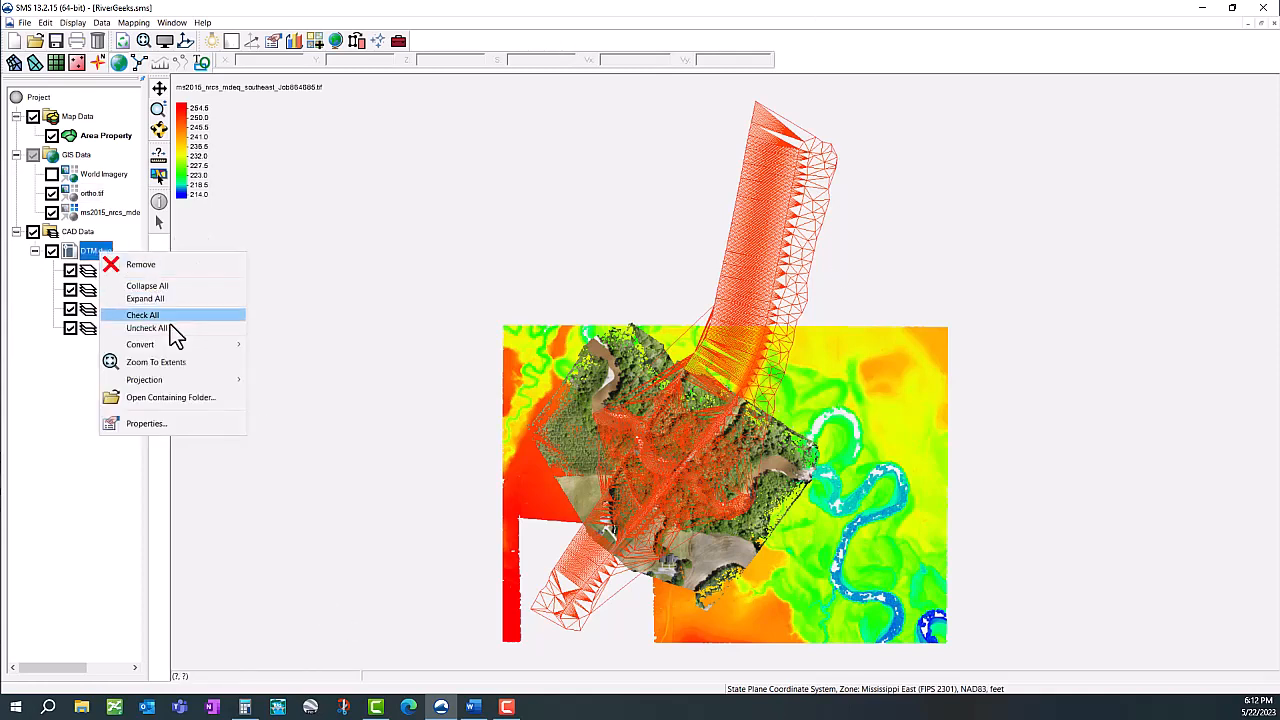
mouse_move(170, 345)
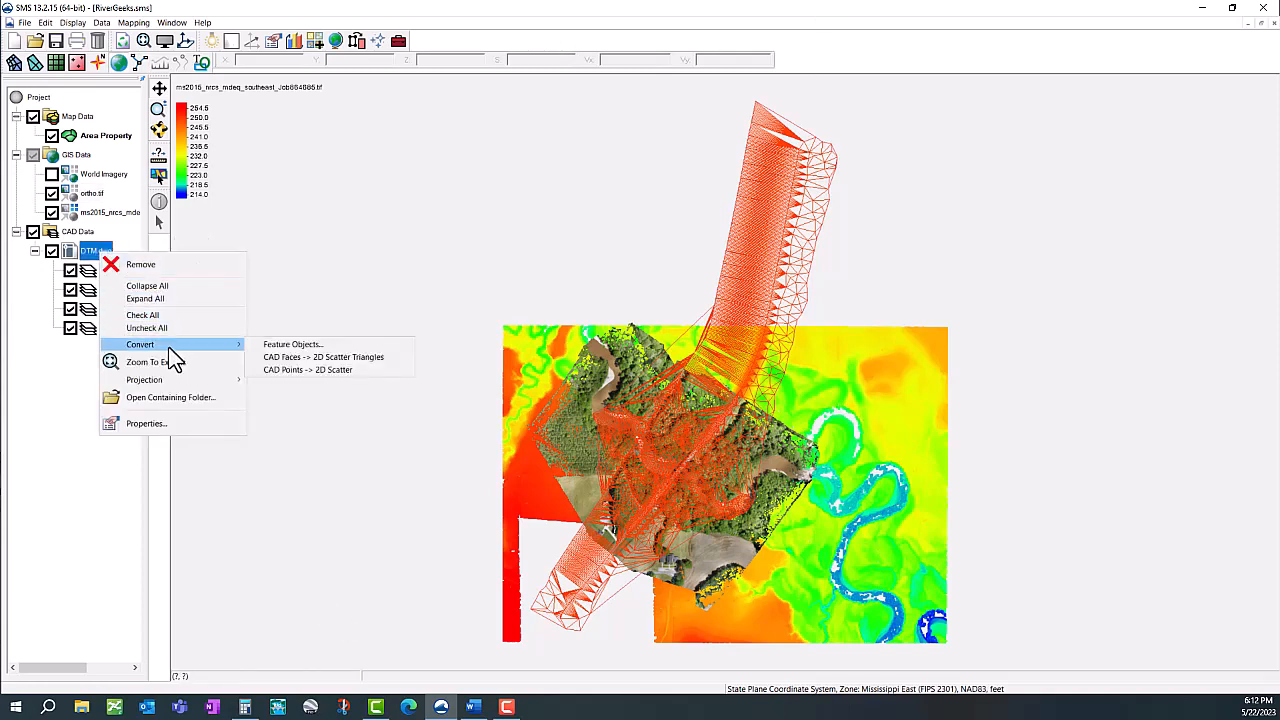
click(297, 370)
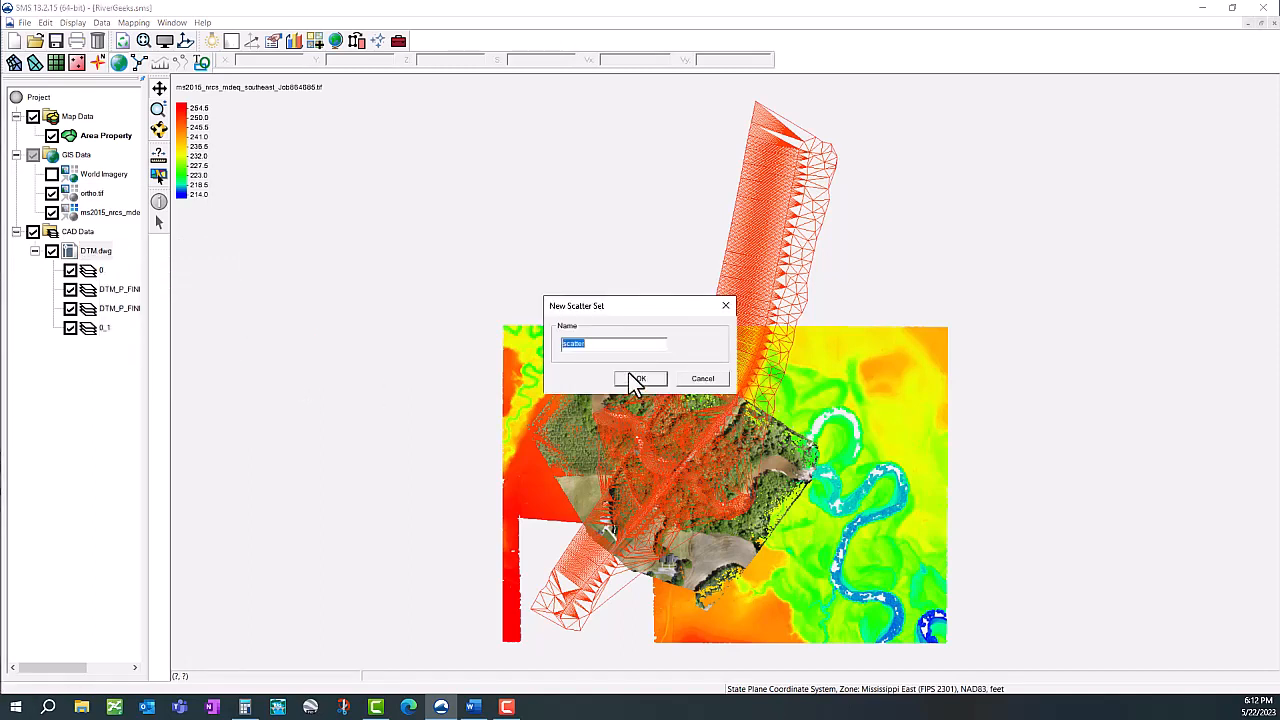
text(survey)
click(633, 379)
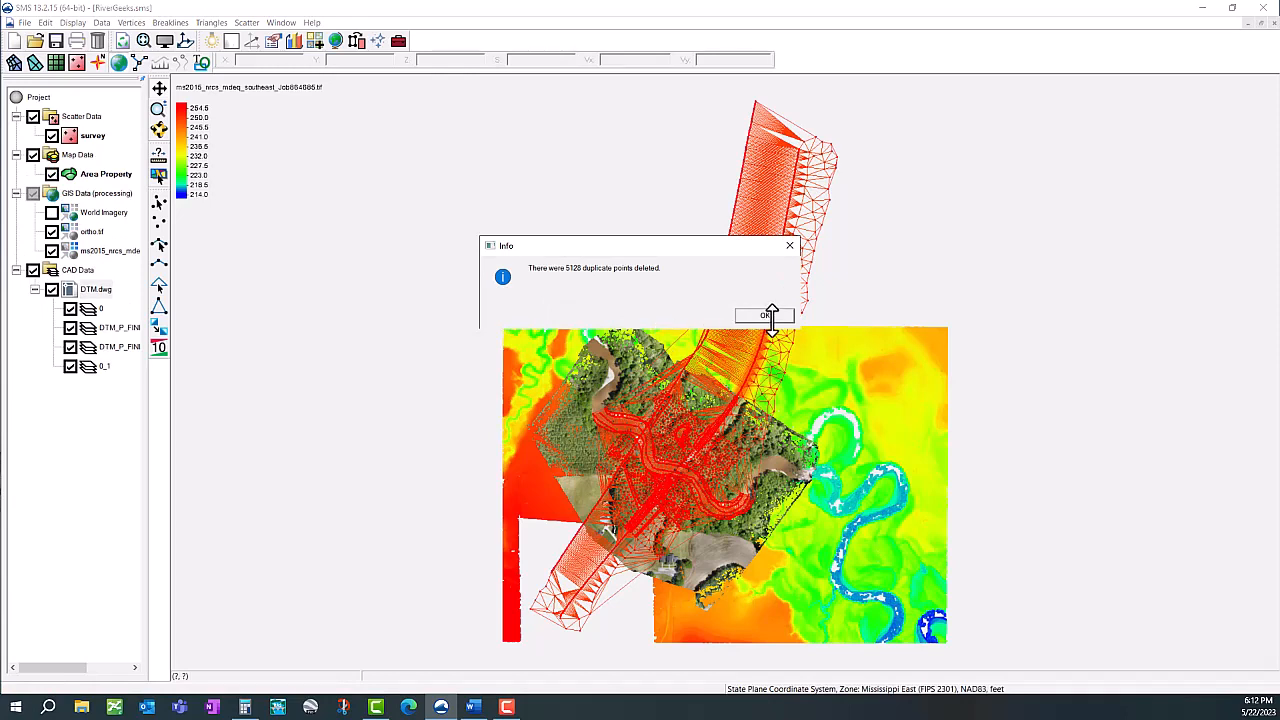
click(763, 315)
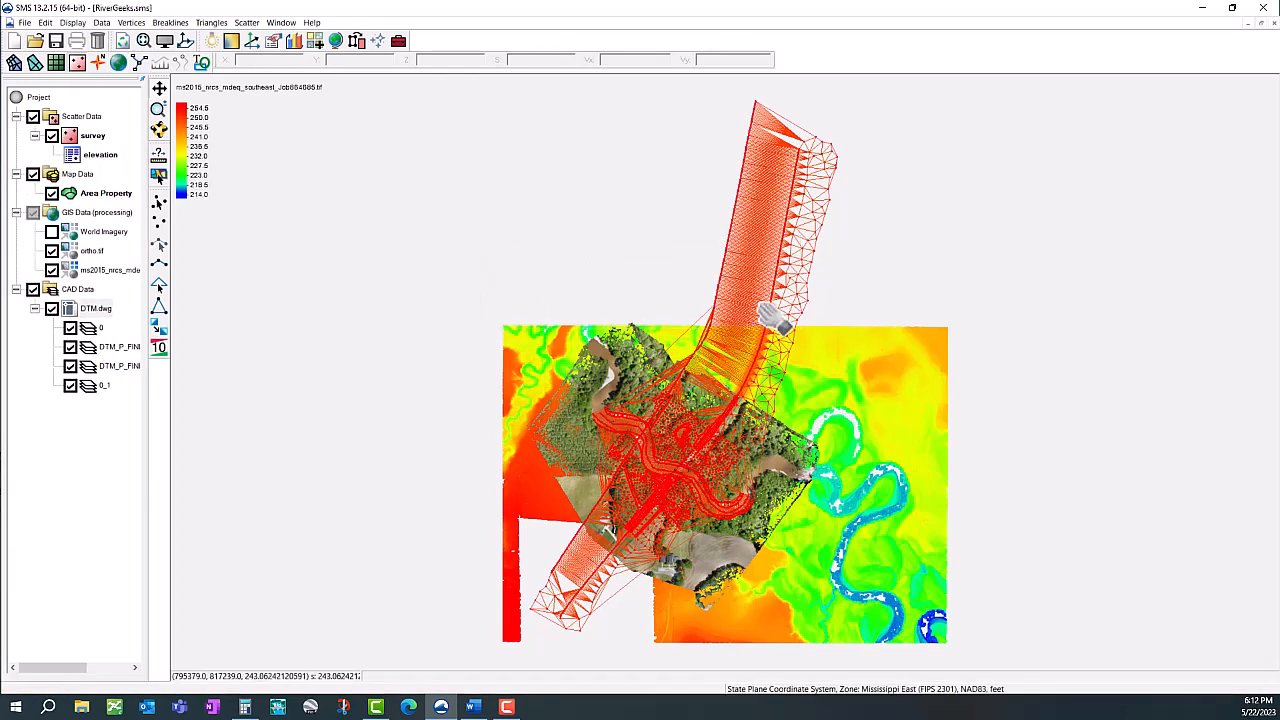
Convert the ms2015_nrcs_mdeq_southeast lidar raster to a 2D scatter set.
right_click(118, 274)
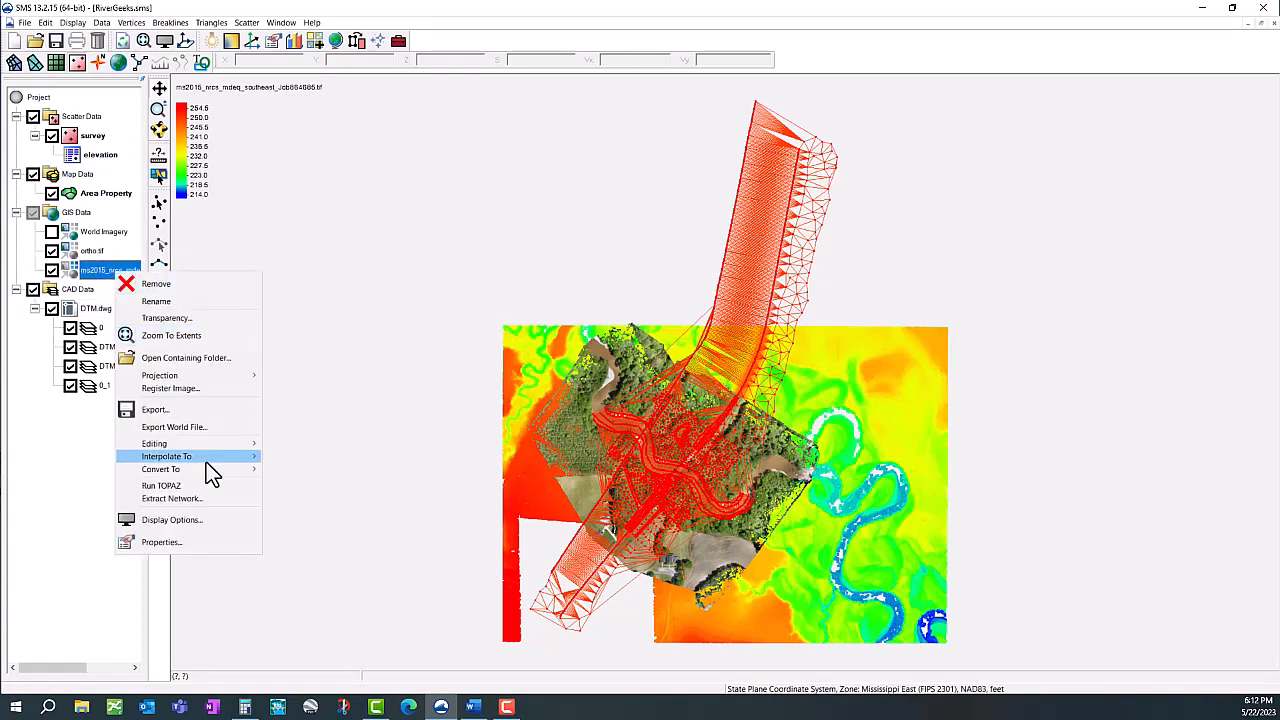
mouse_move(206, 468)
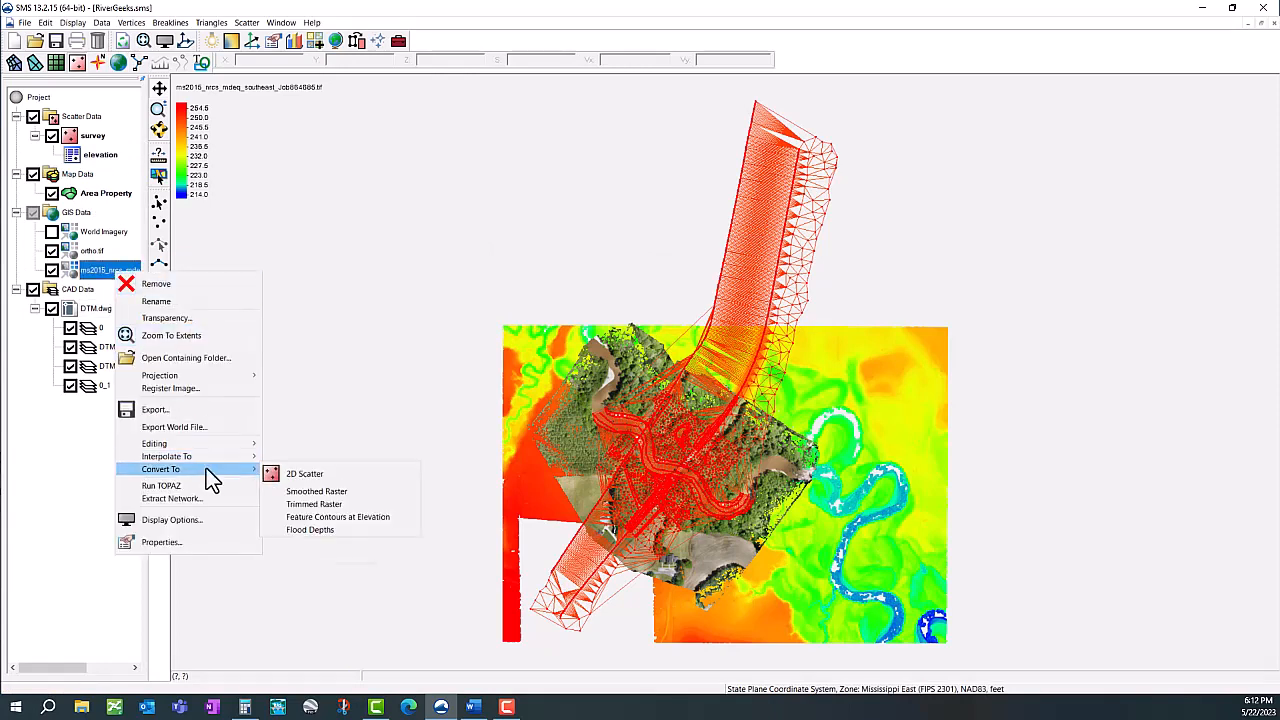
click(316, 474)
click(664, 382)
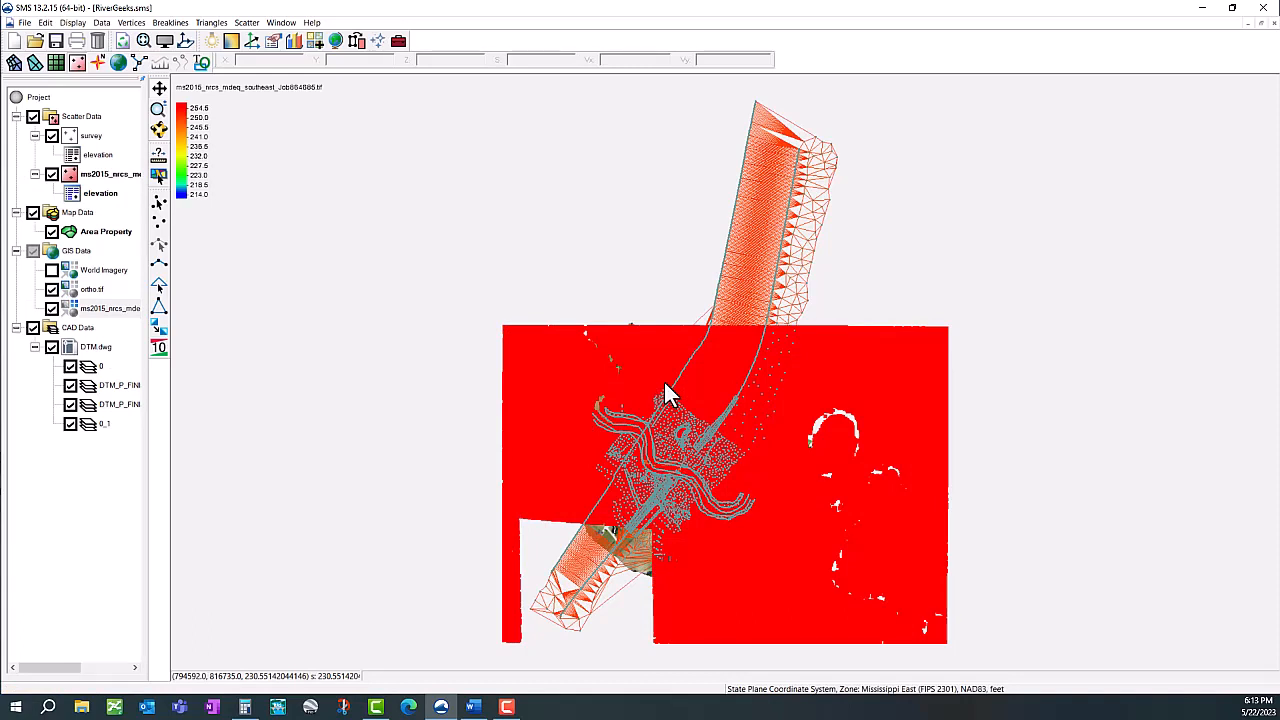
Hide the lidar scatter set, the ortho image and the lidar raster, and activate the tool for selecting scatter triangles.
click(52, 174)
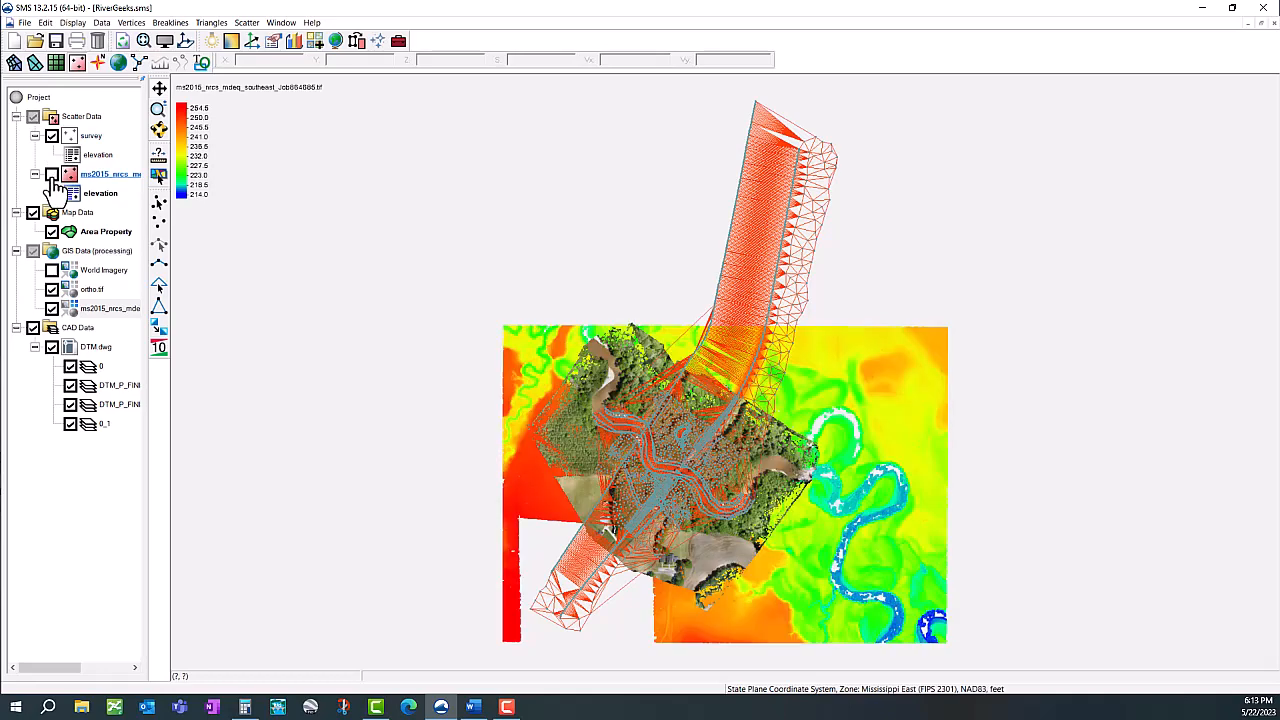
click(51, 291)
click(52, 308)
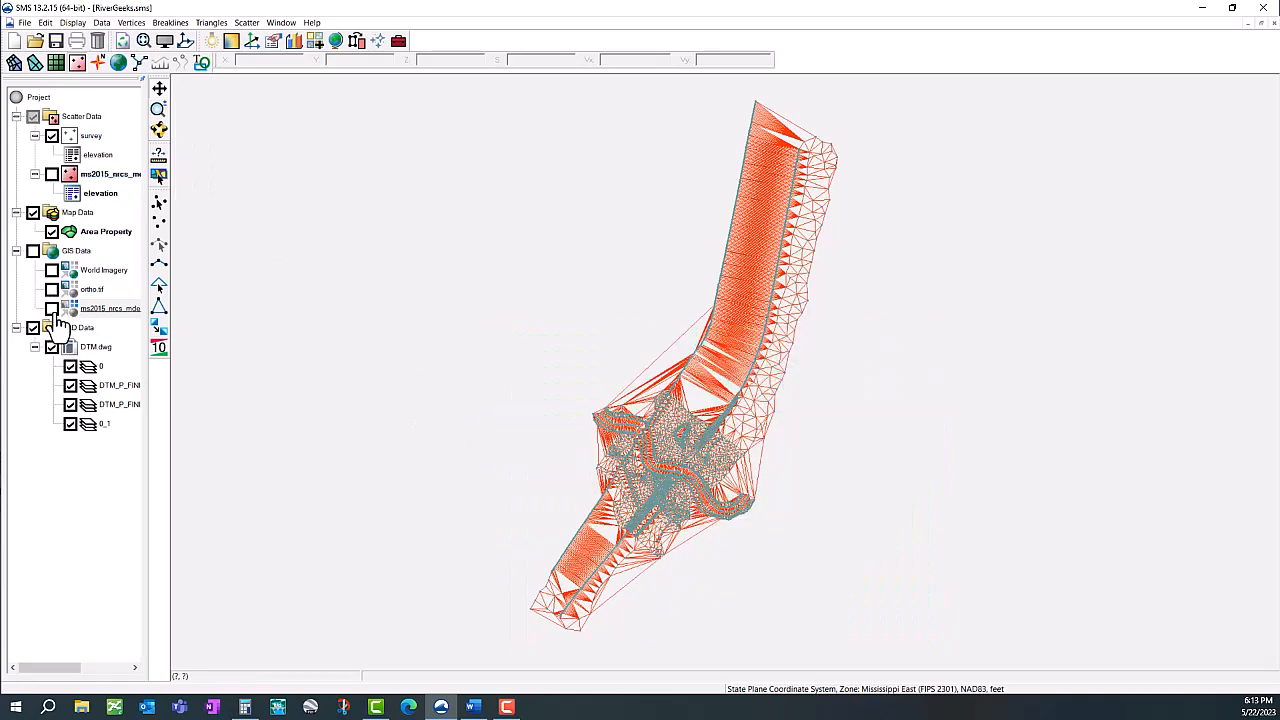
scroll(595, 555, up, 2)
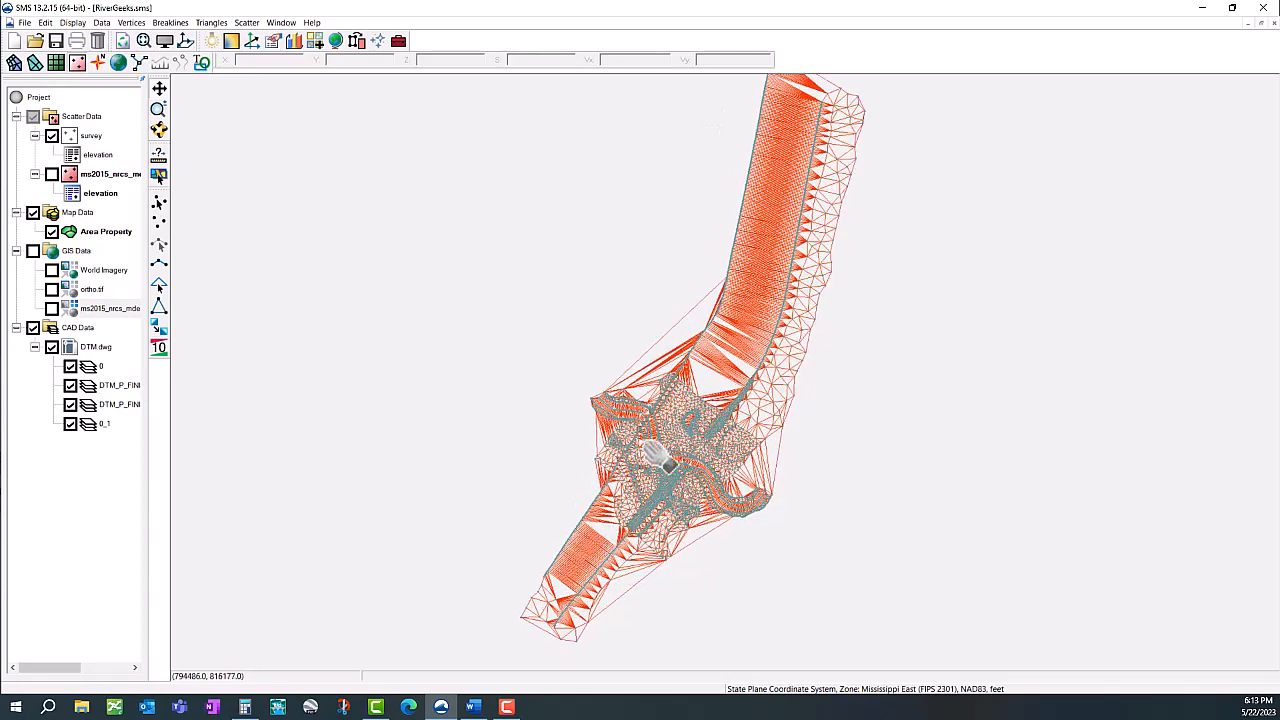
scroll(665, 380, up, 3)
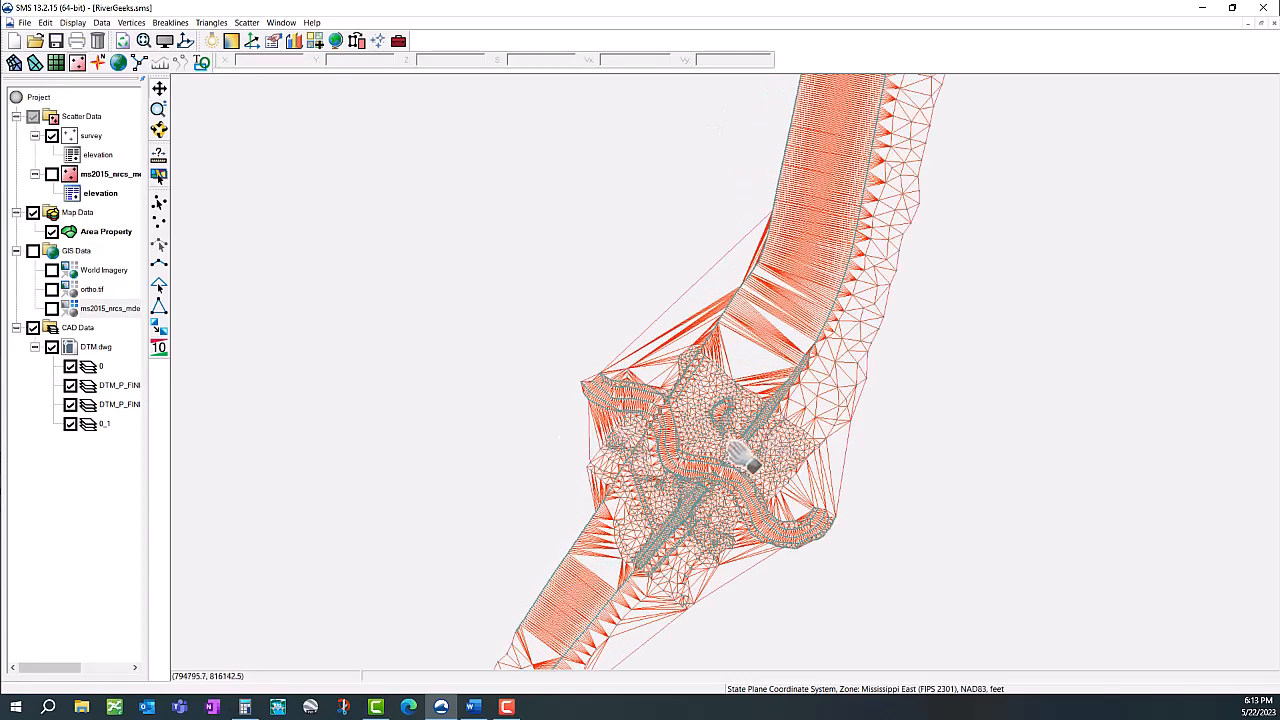
scroll(744, 457, down, 1)
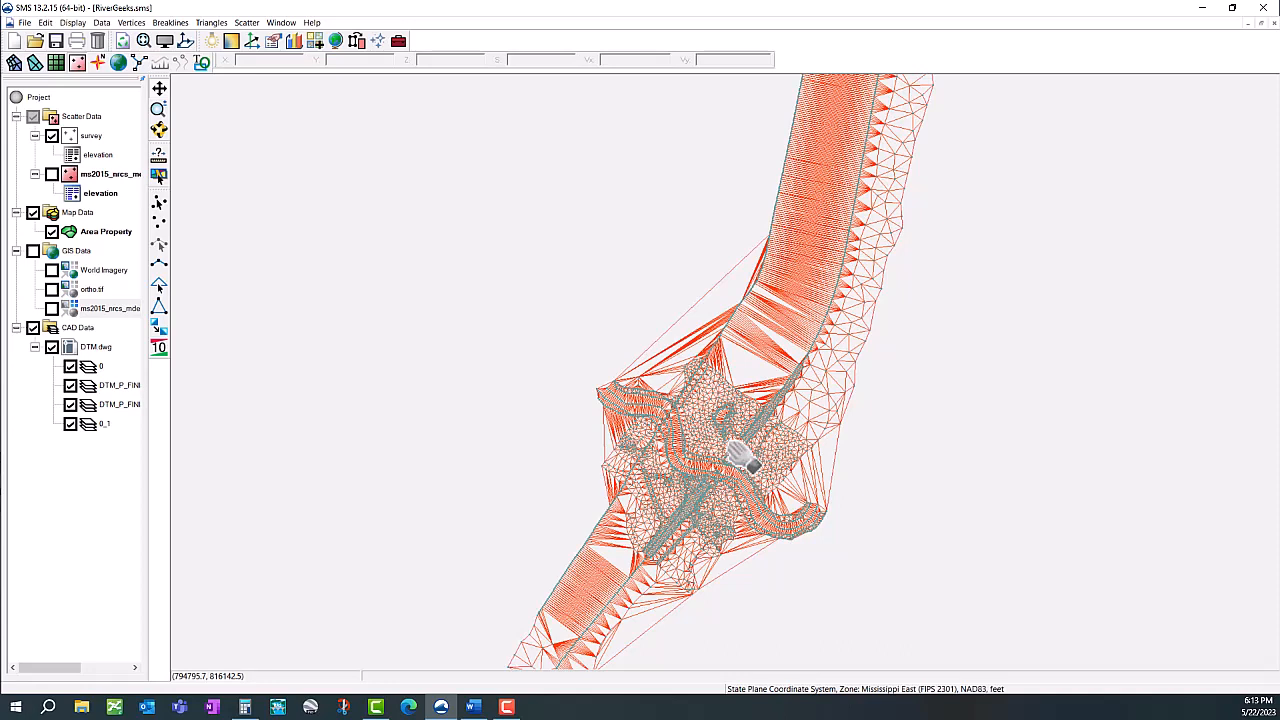
scroll(785, 300, down, 1)
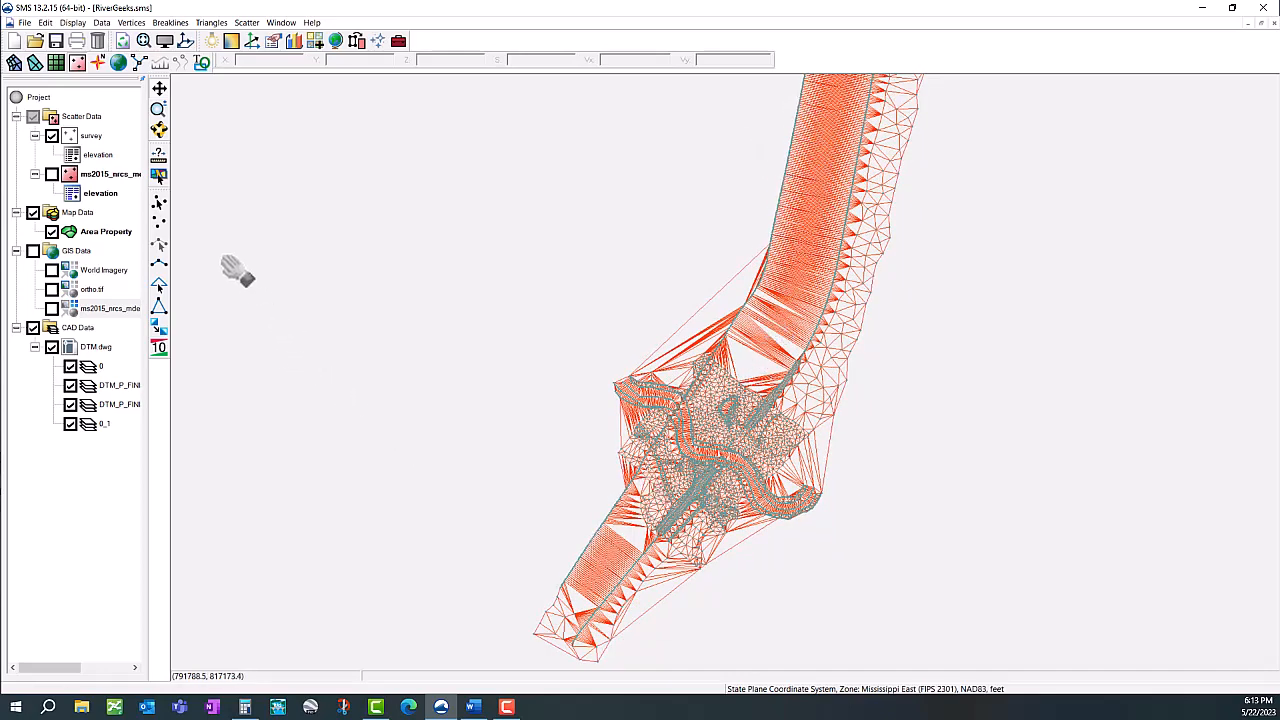
scroll(700, 465, down, 1)
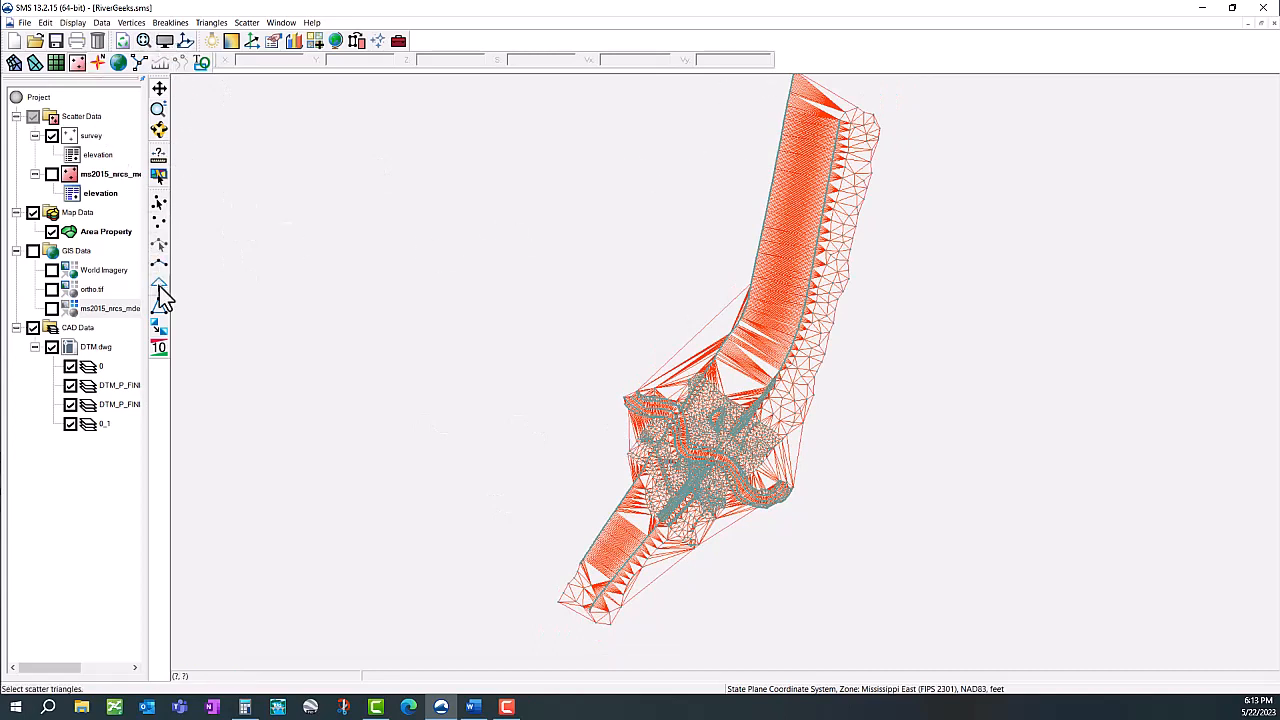
click(160, 288)
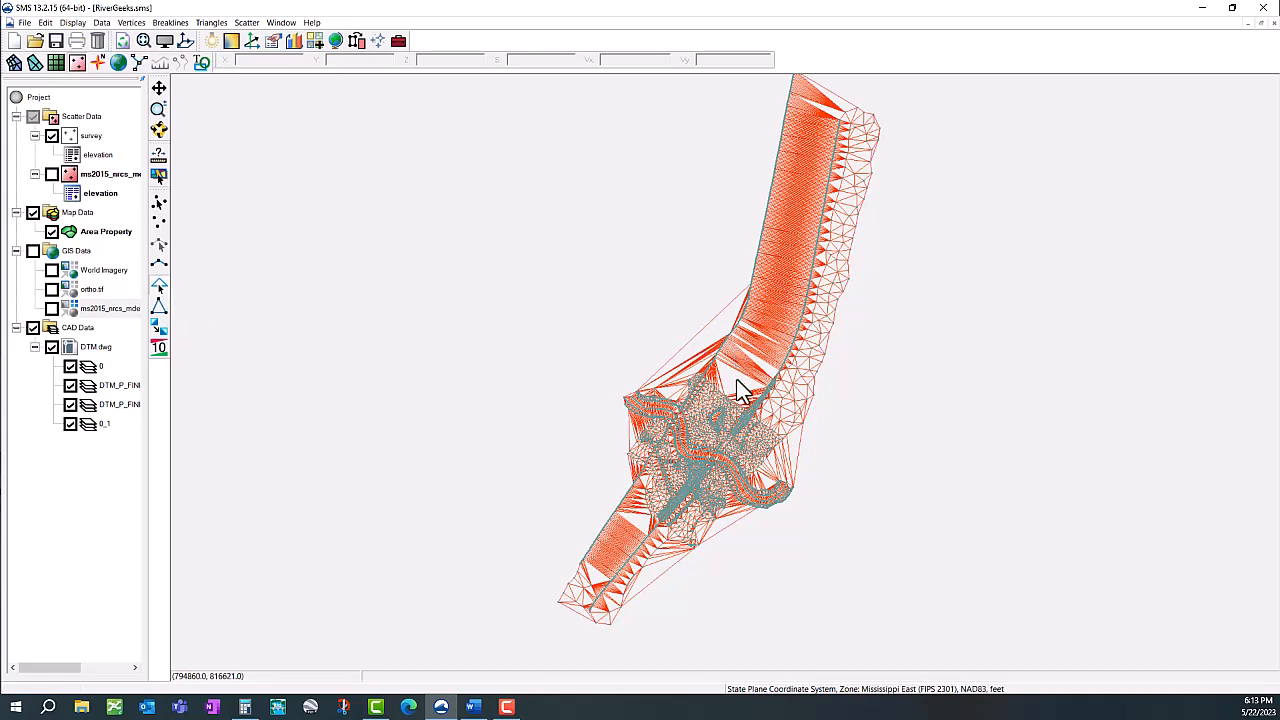
drag(738, 381, 765, 311)
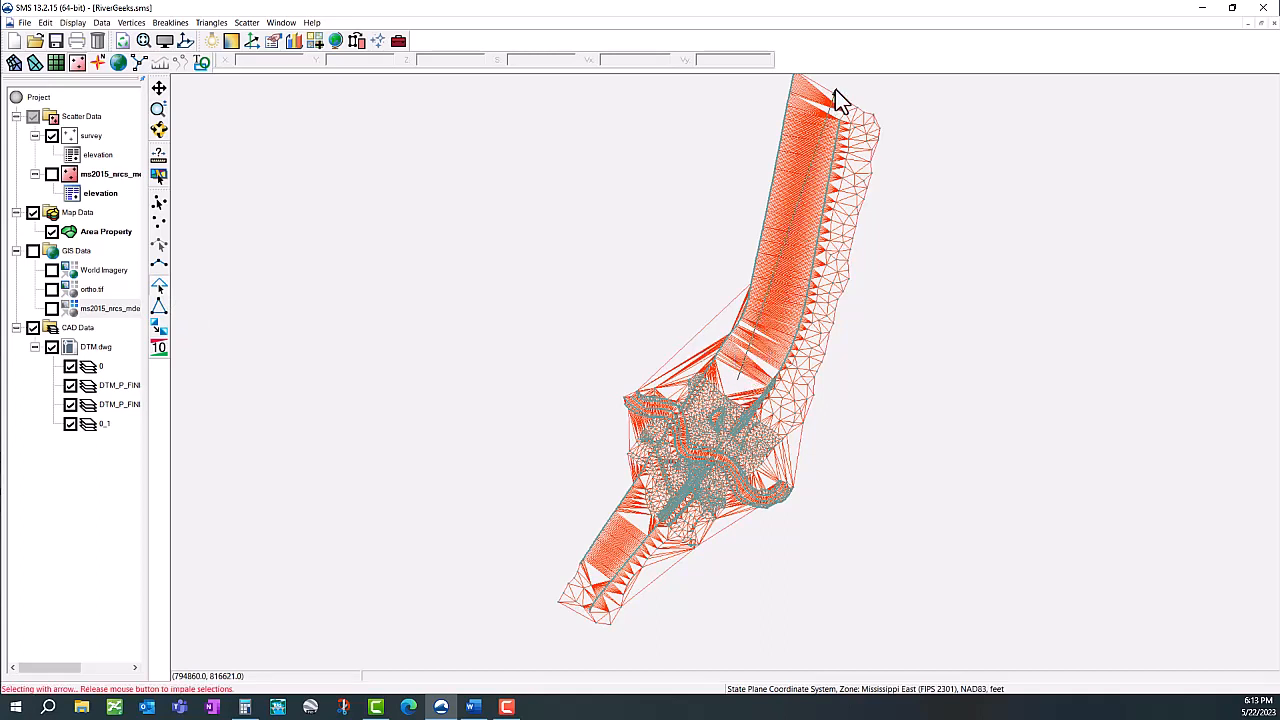
drag(835, 89, 835, 89)
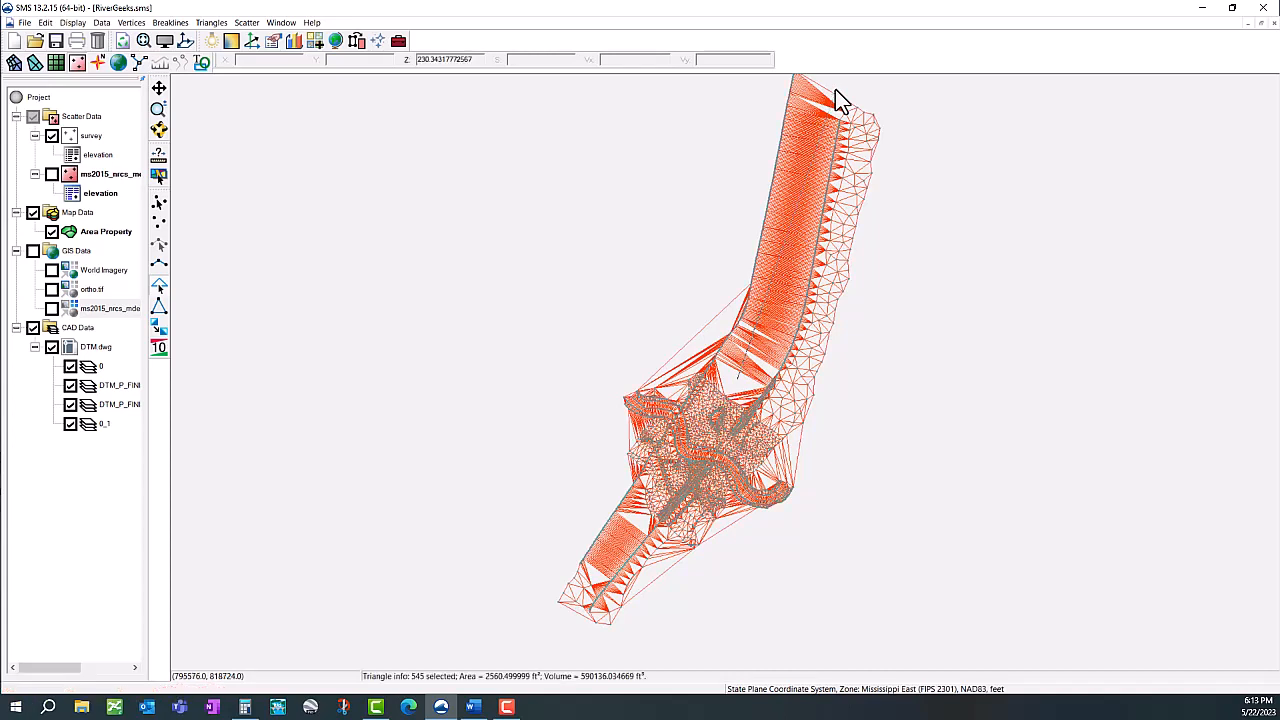
click(918, 176)
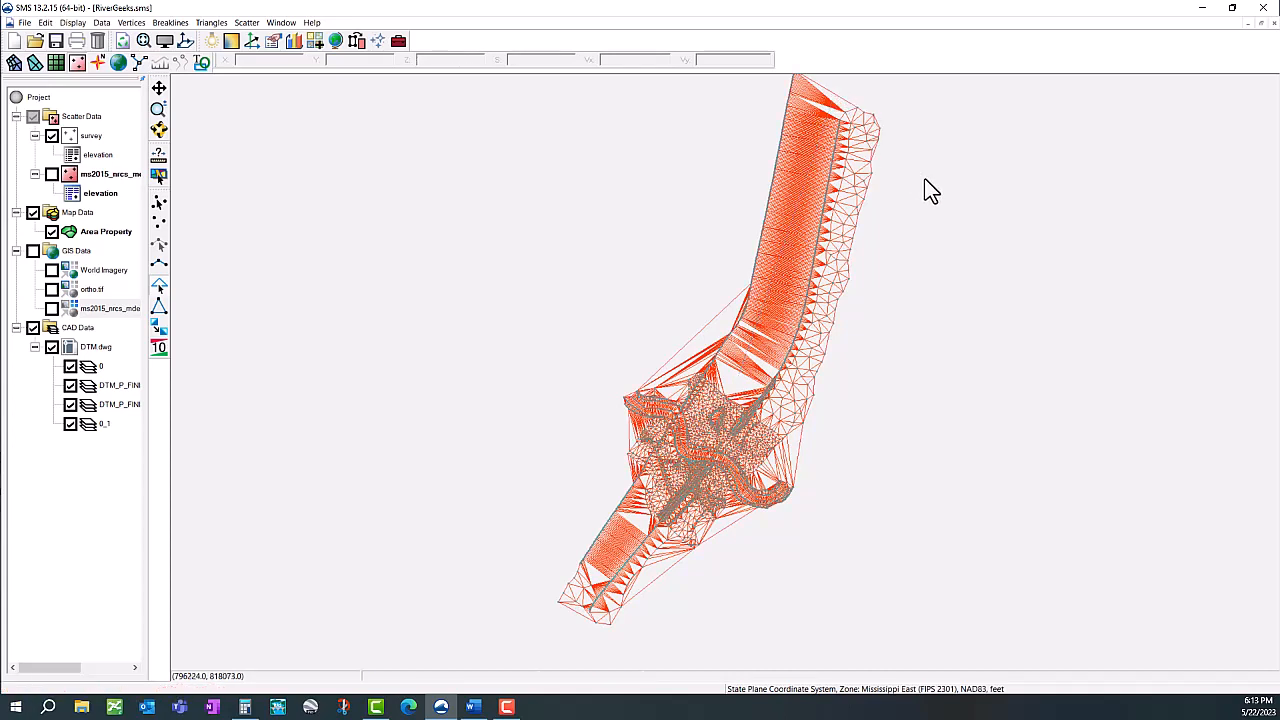
Make the survey scatter set active and delete the triangles filling the long northern corridor between its two survey lines.
click(95, 138)
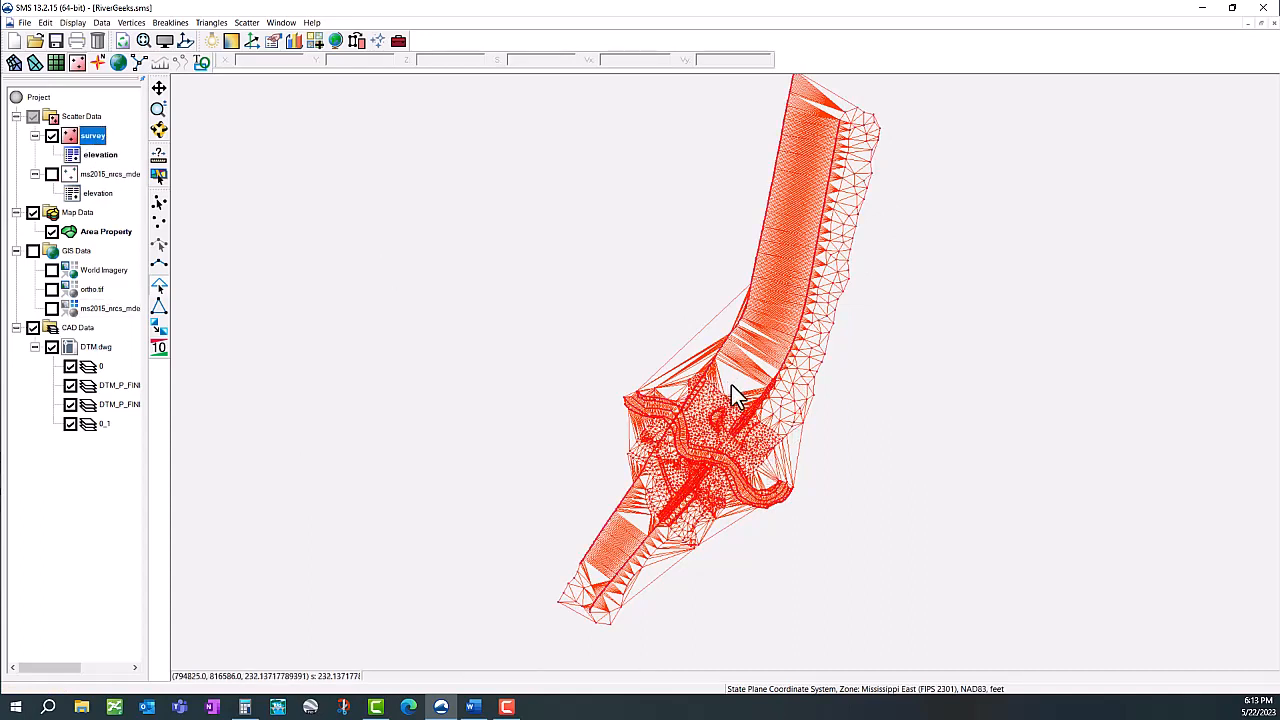
drag(733, 382, 832, 88)
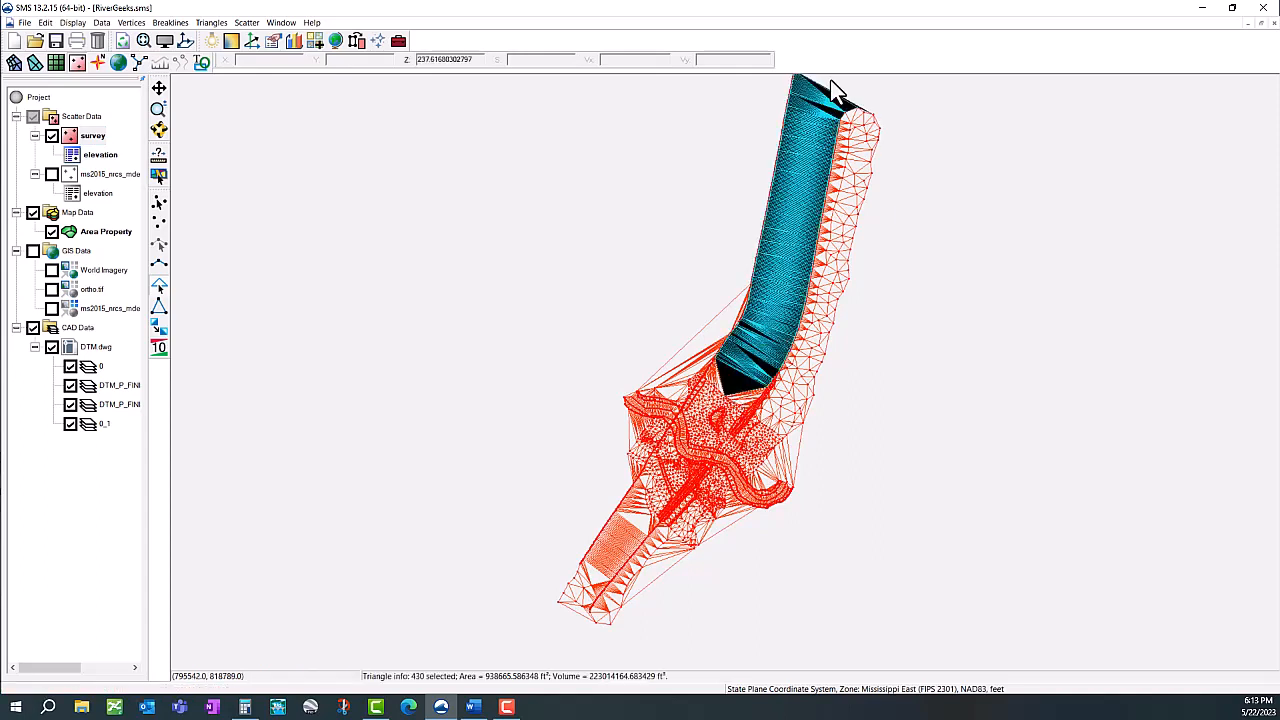
key(Delete)
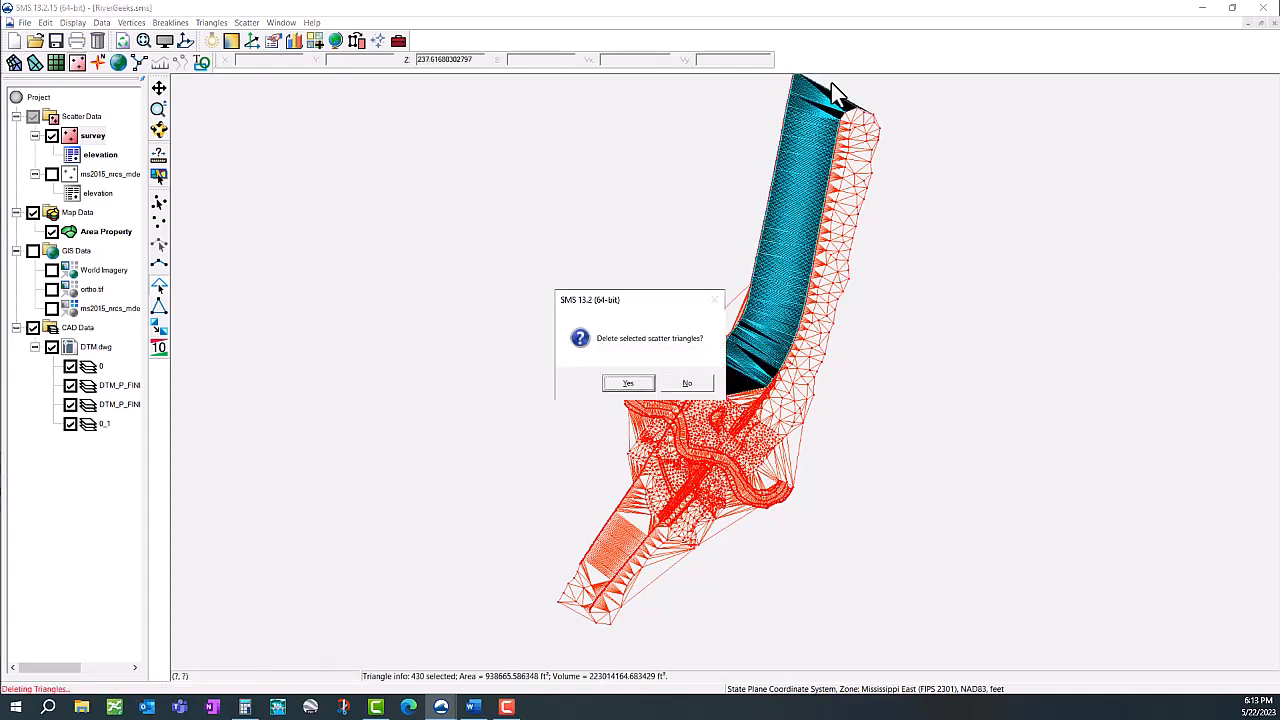
key(Return)
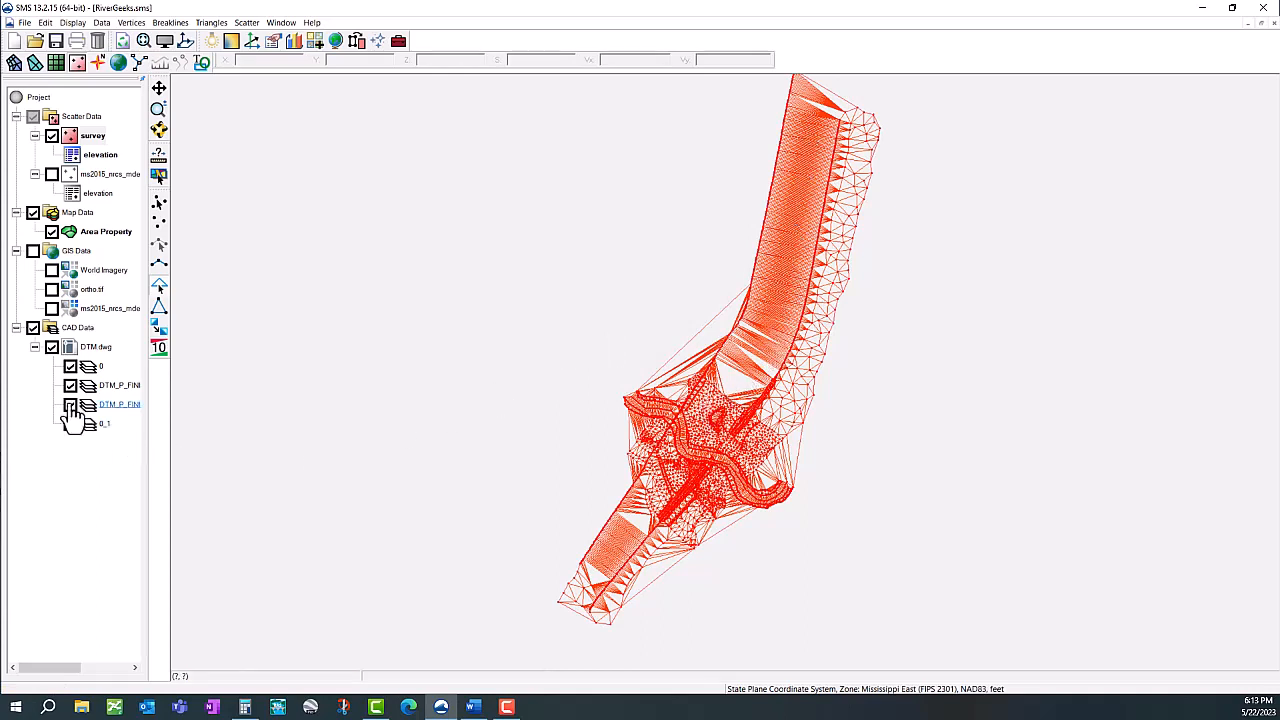
Hide the CAD data and turn on the display of scatter triangles.
click(33, 328)
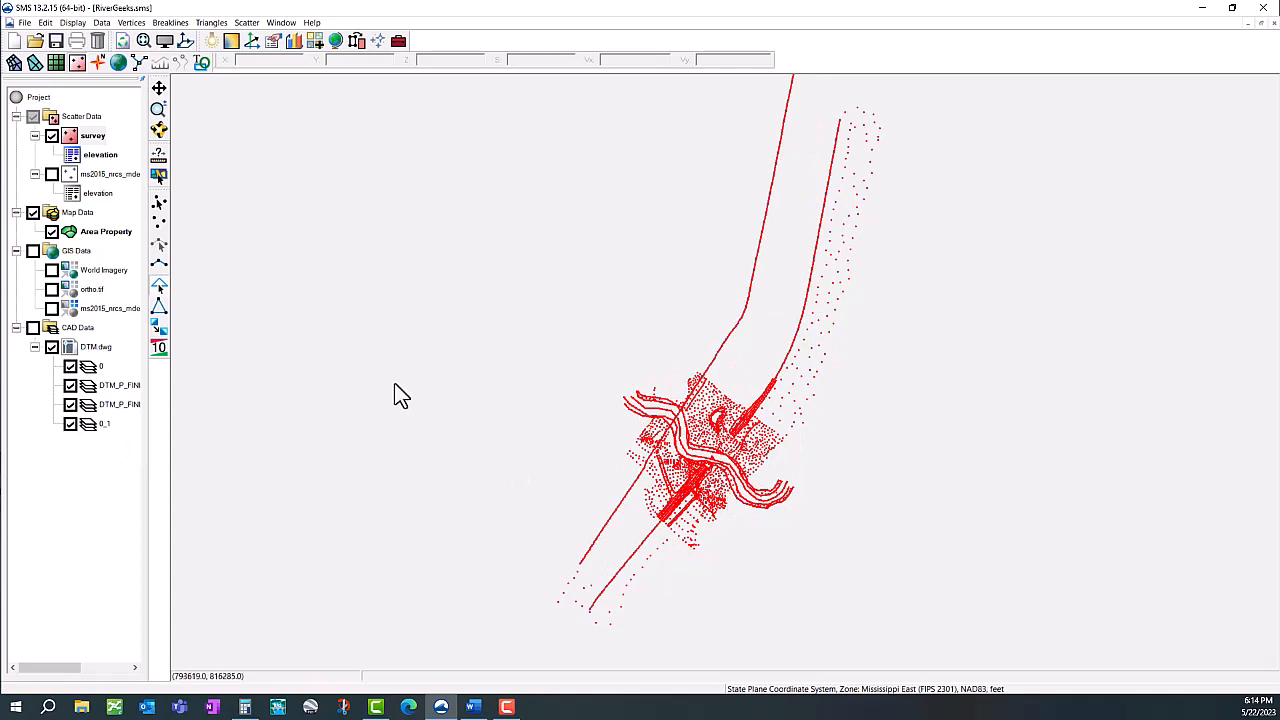
click(165, 47)
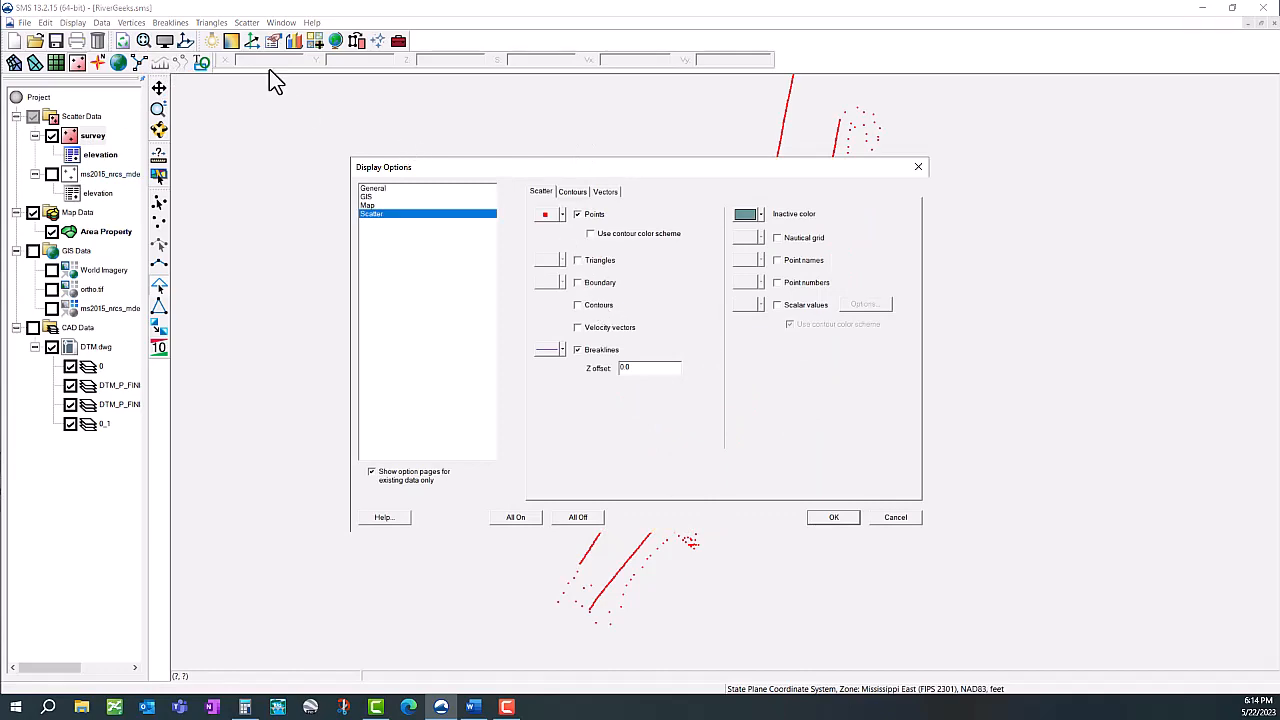
click(577, 261)
click(822, 520)
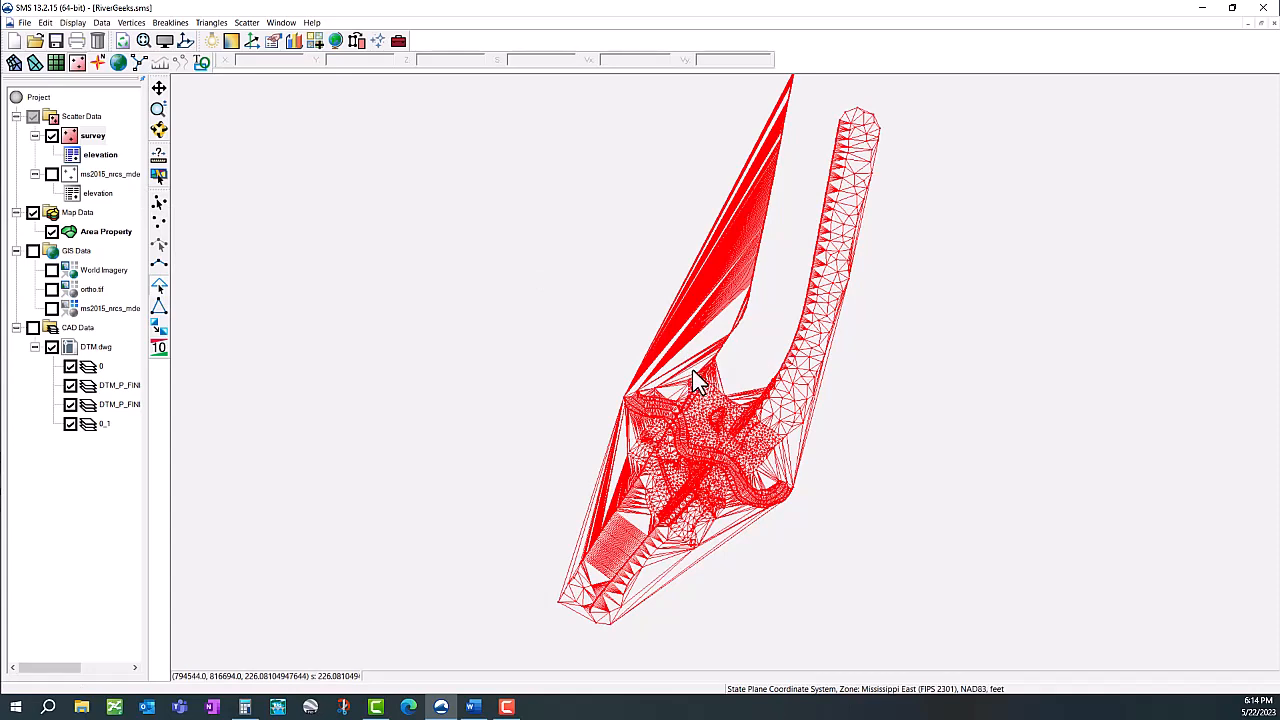
Delete the survey triangles filling the gap west of the northern survey line and the long slivers along the southwestern side.
drag(692, 371, 669, 240)
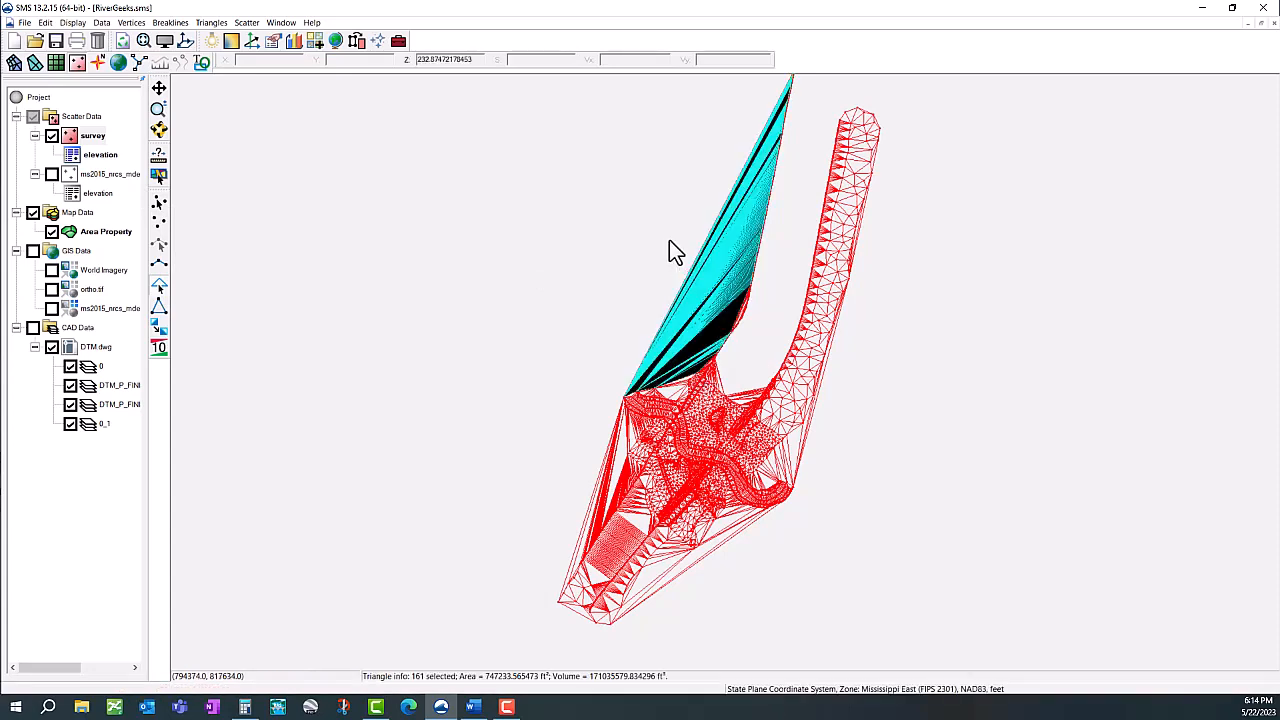
key(Delete)
key(Return)
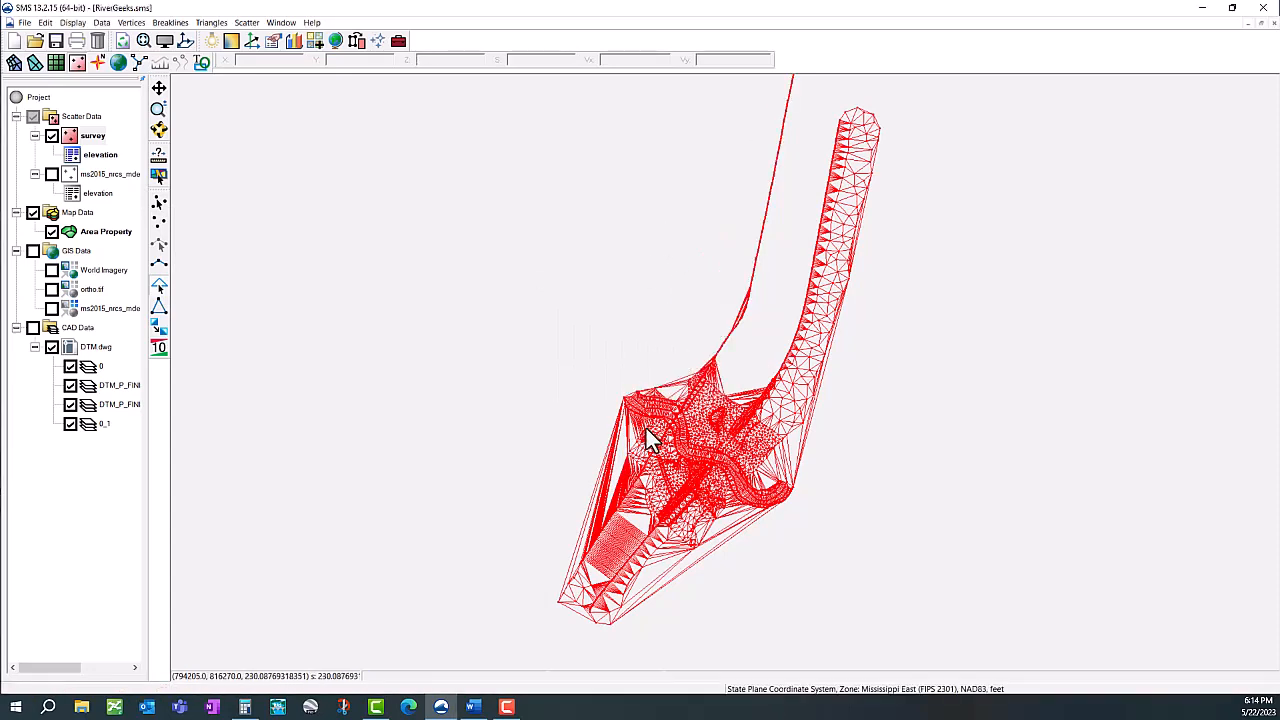
drag(650, 421, 598, 450)
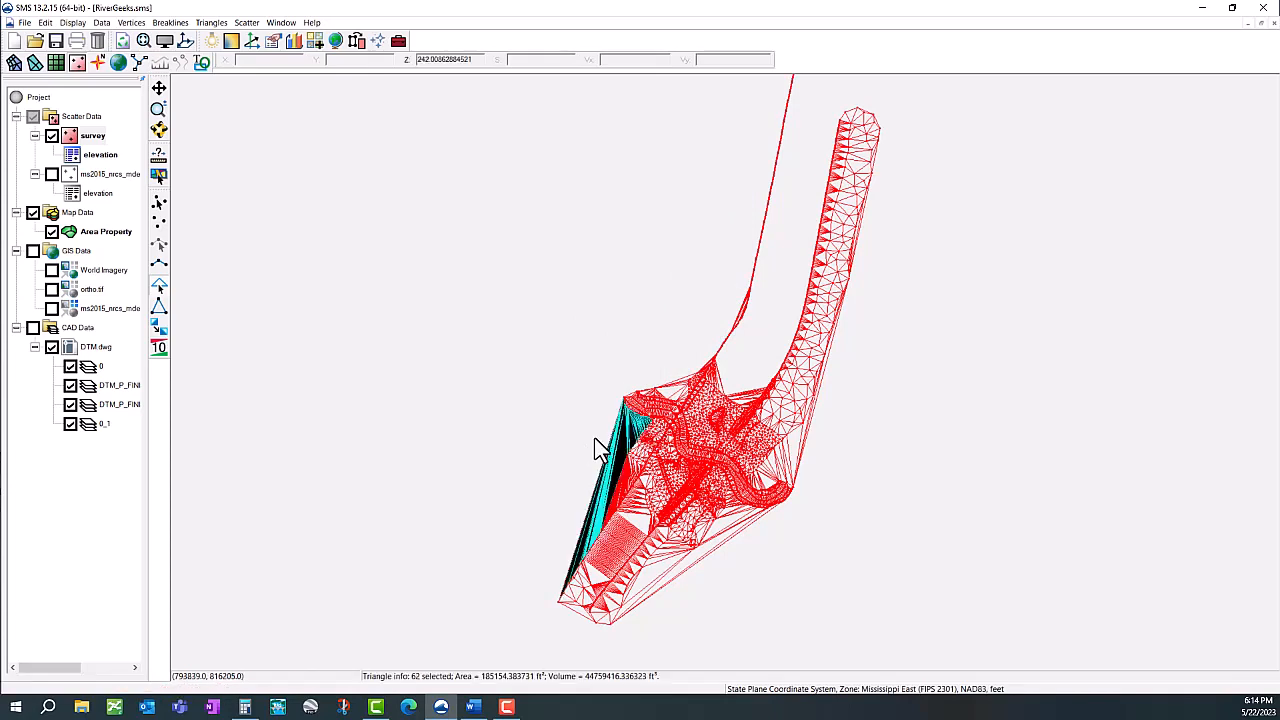
key(Delete)
key(Return)
Delete the long survey triangles bridging the southeastern edge and the gap between the eastern channel end and the northern road strip.
drag(722, 521, 741, 605)
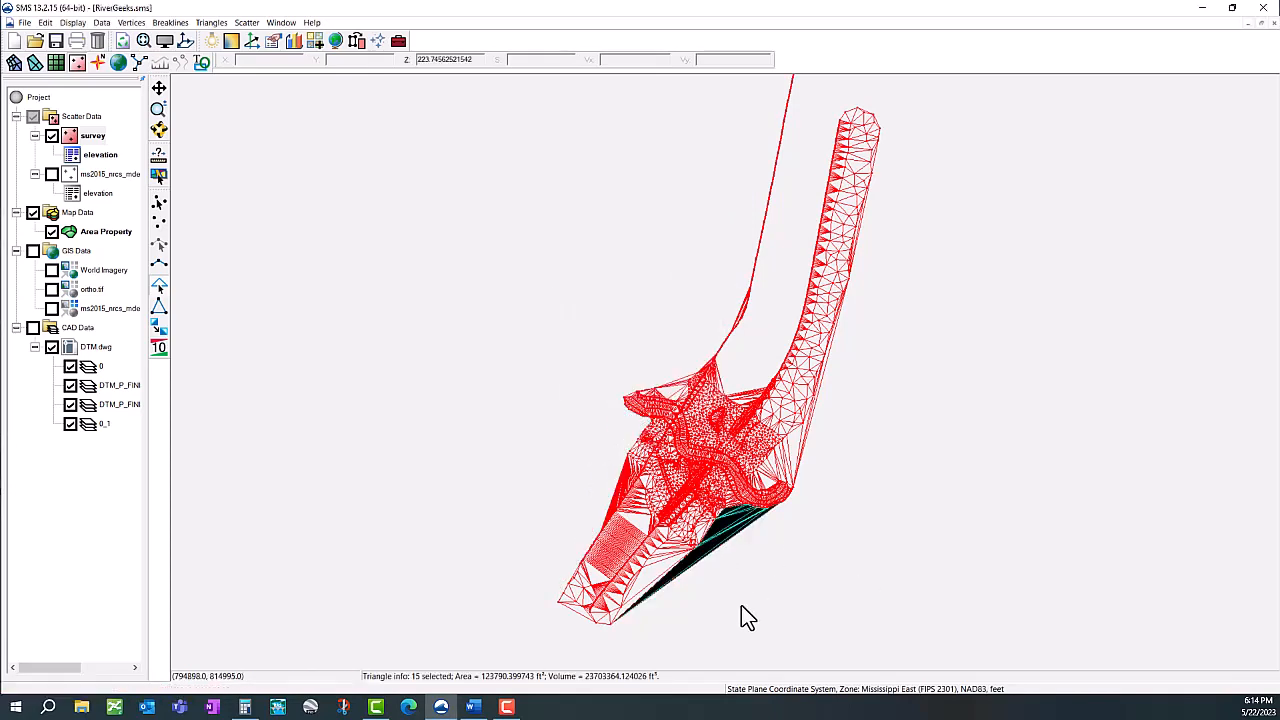
key(Delete)
key(Return)
drag(806, 486, 837, 443)
key(Delete)
key(Return)
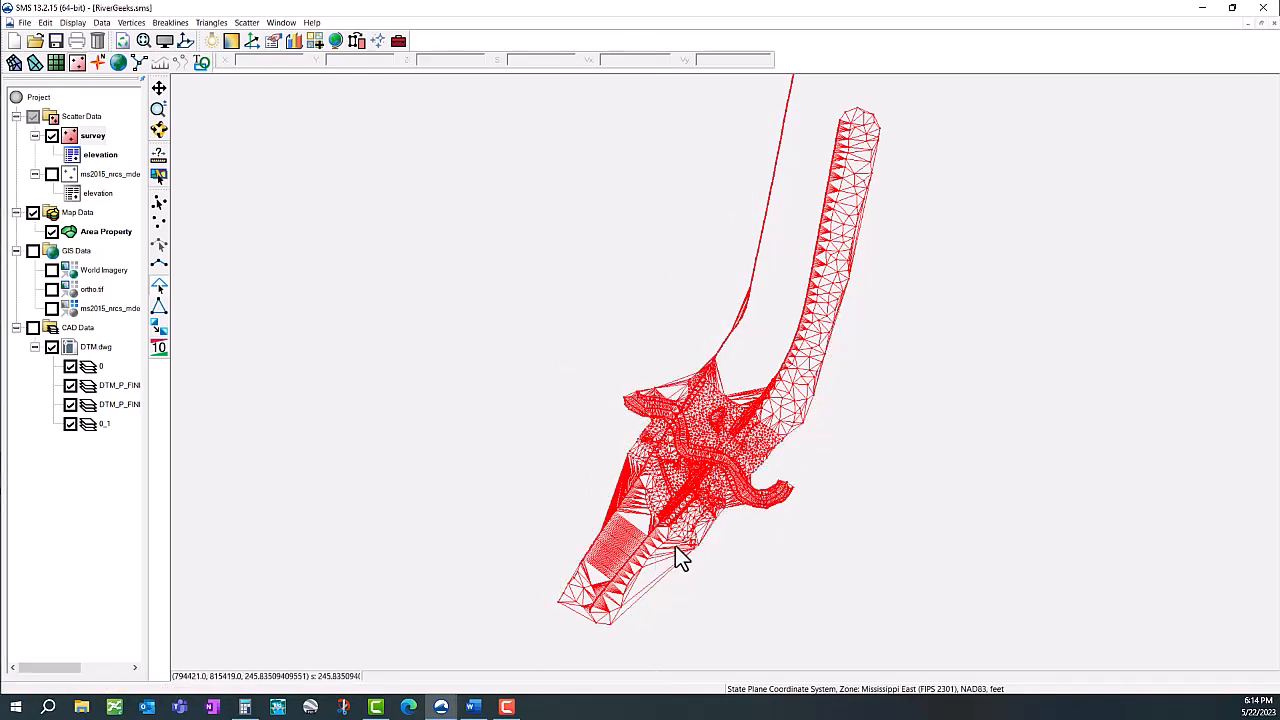
Delete the survey triangles filling the southwestern corridor between its two survey lines.
drag(638, 502, 564, 640)
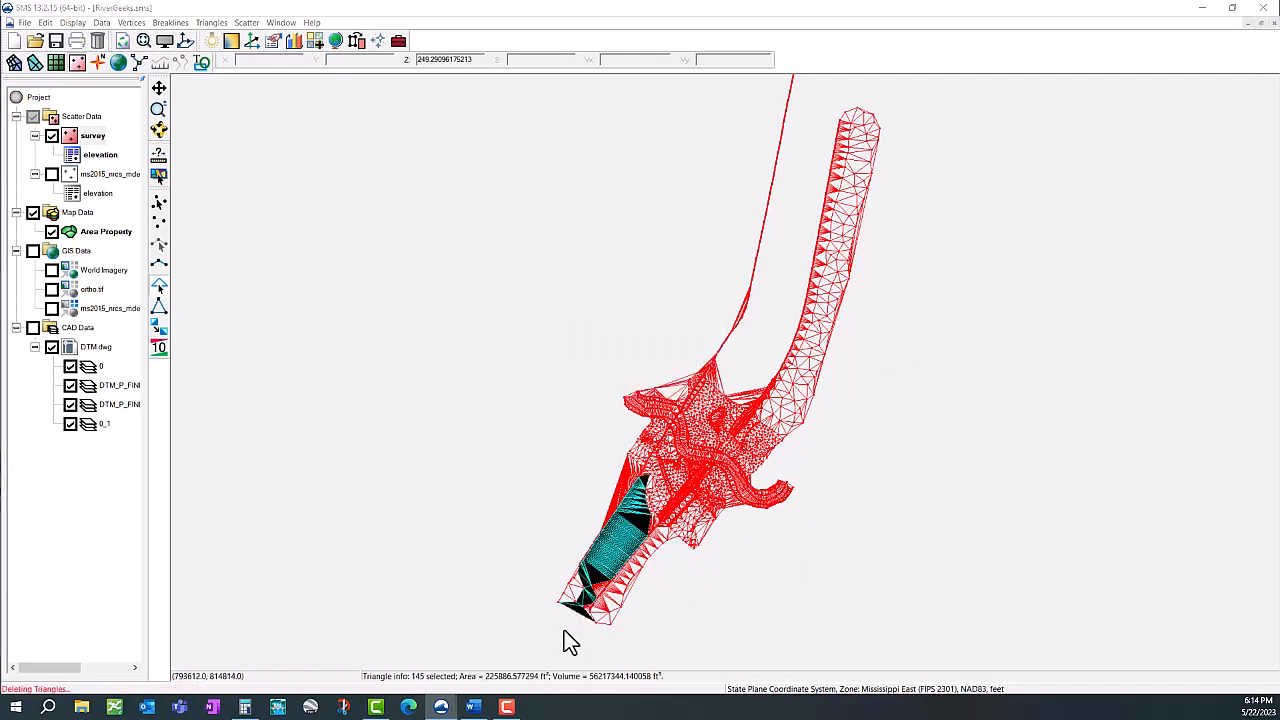
key(Delete)
key(Return)
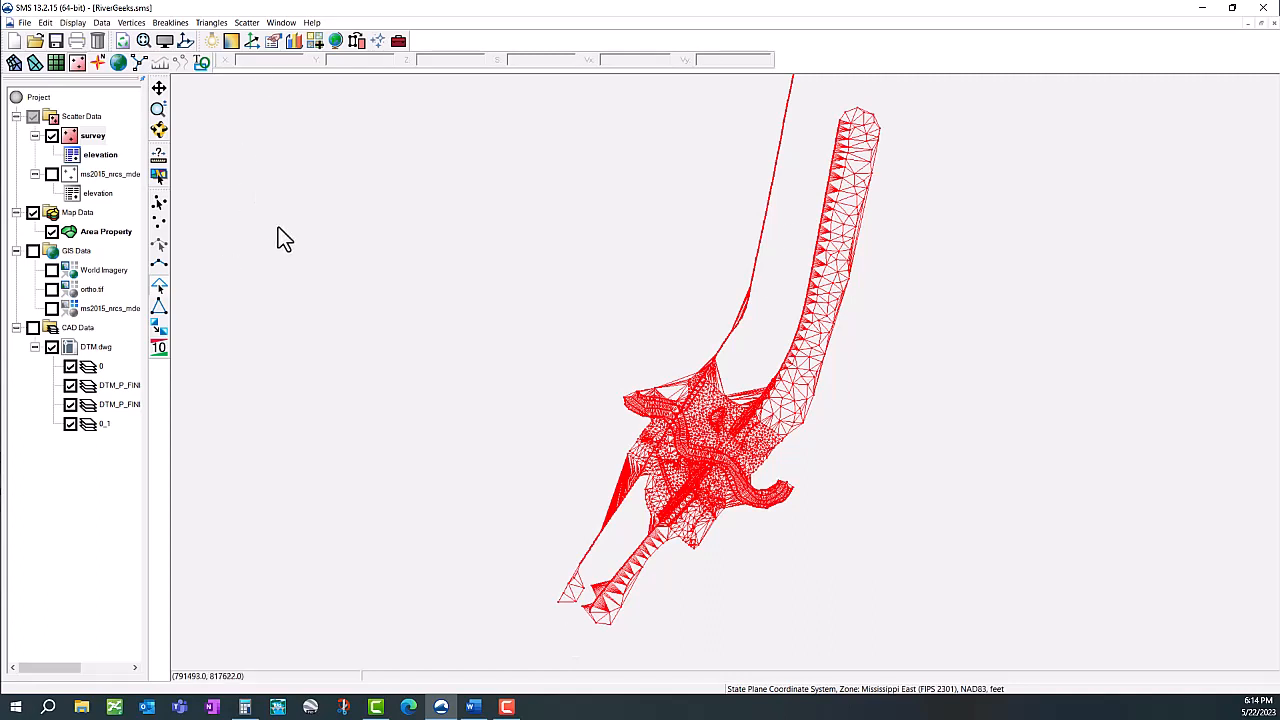
Set up a merge of the survey and ms2015_nrcs_mdeq_southeast scatter sets that deletes lower priority scatter points where they overlap.
click(246, 22)
click(272, 54)
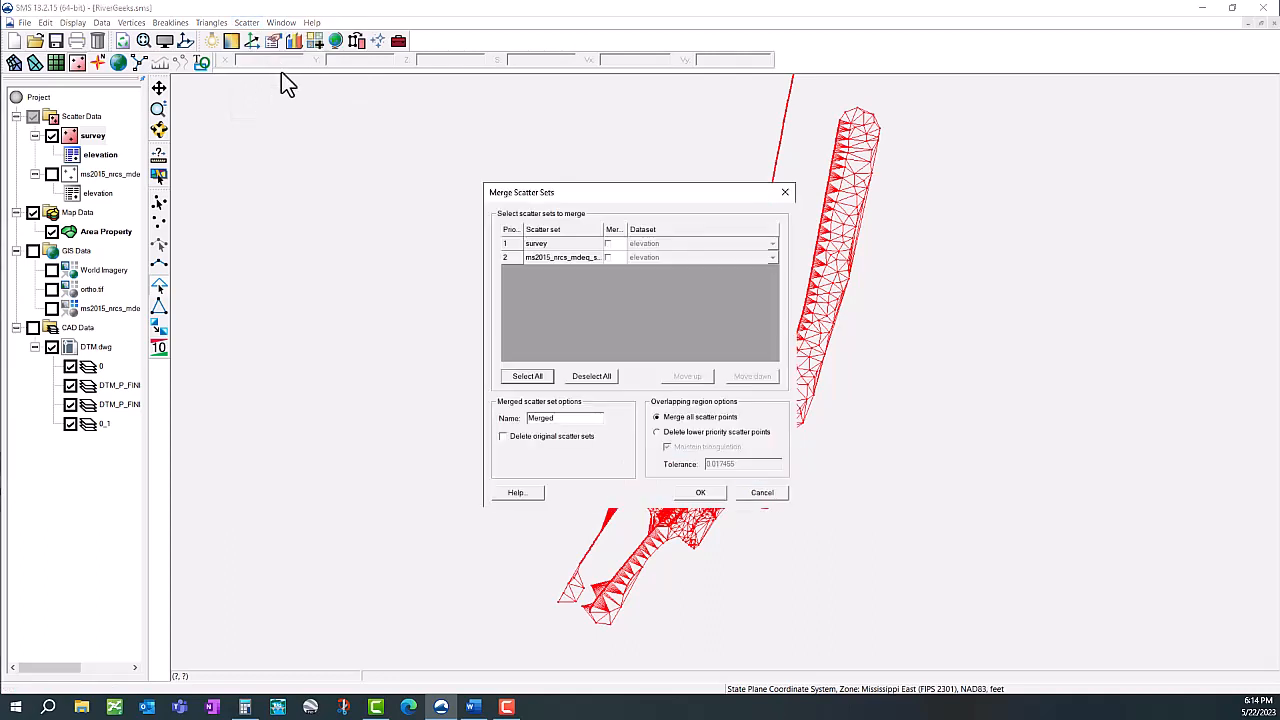
click(607, 244)
click(608, 257)
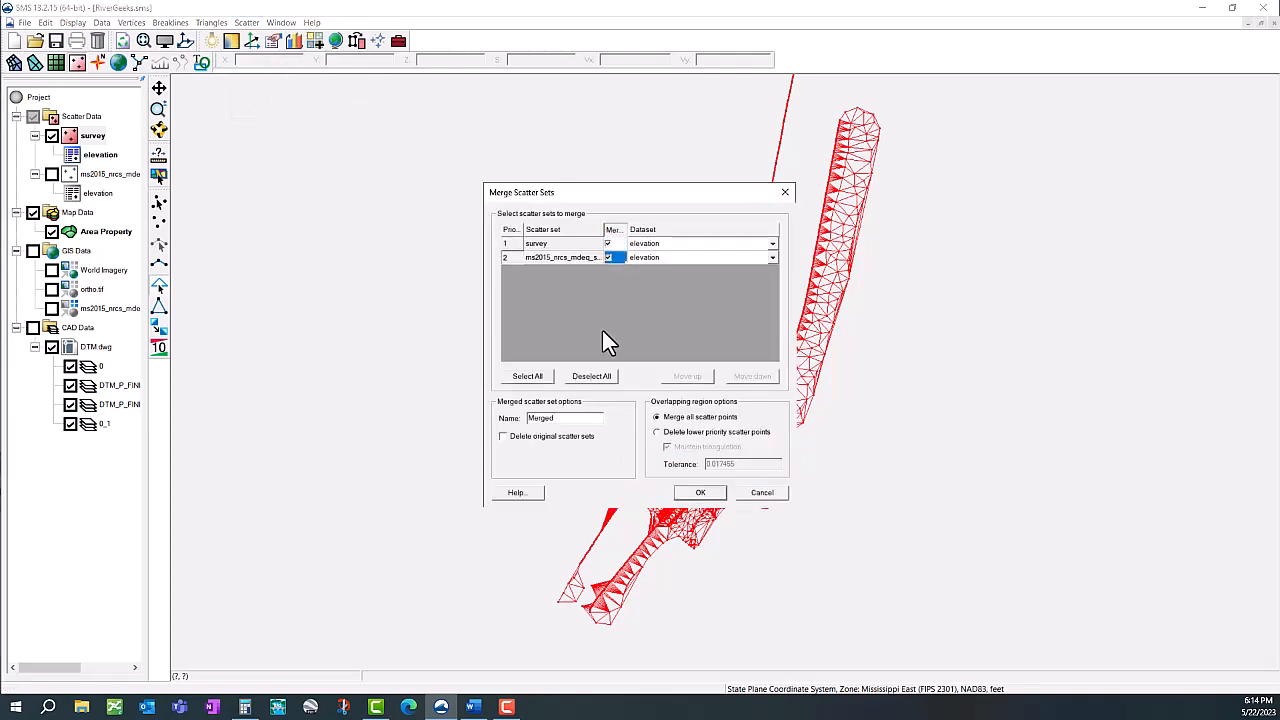
click(656, 432)
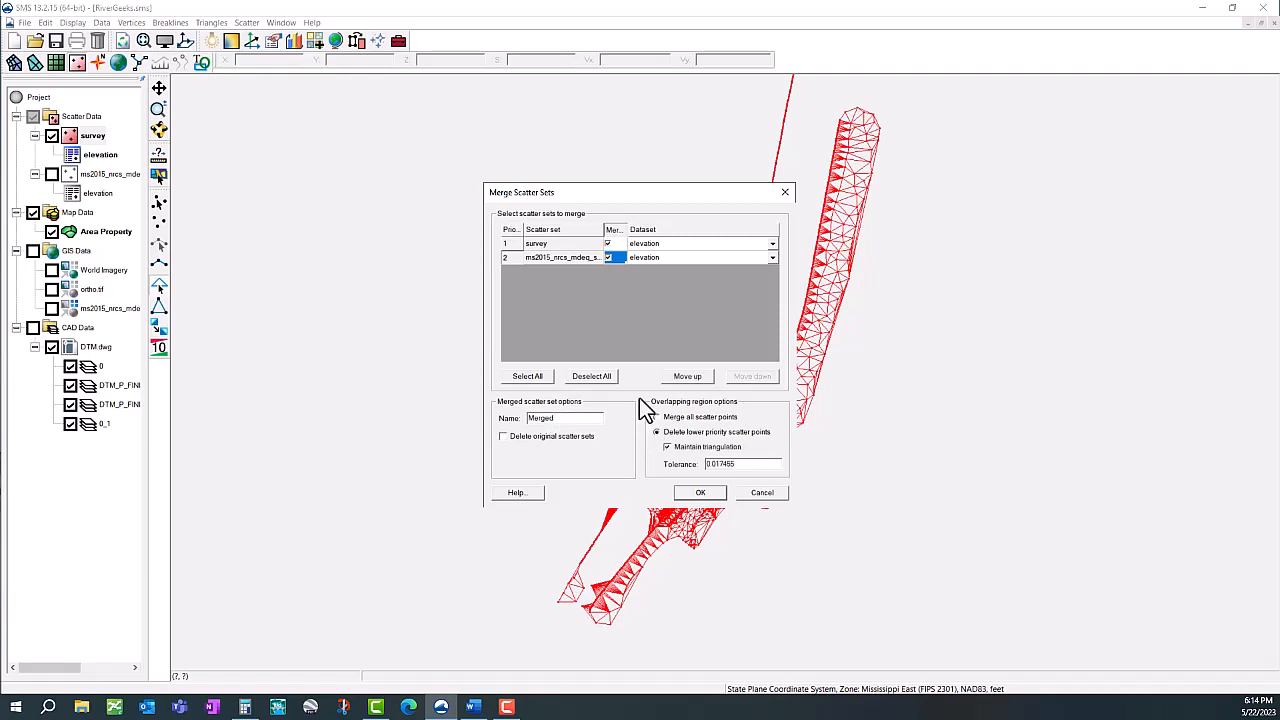
Keep the survey as priority 1 above the lidar, run the merge under the name Merged, and close the merge report.
click(570, 248)
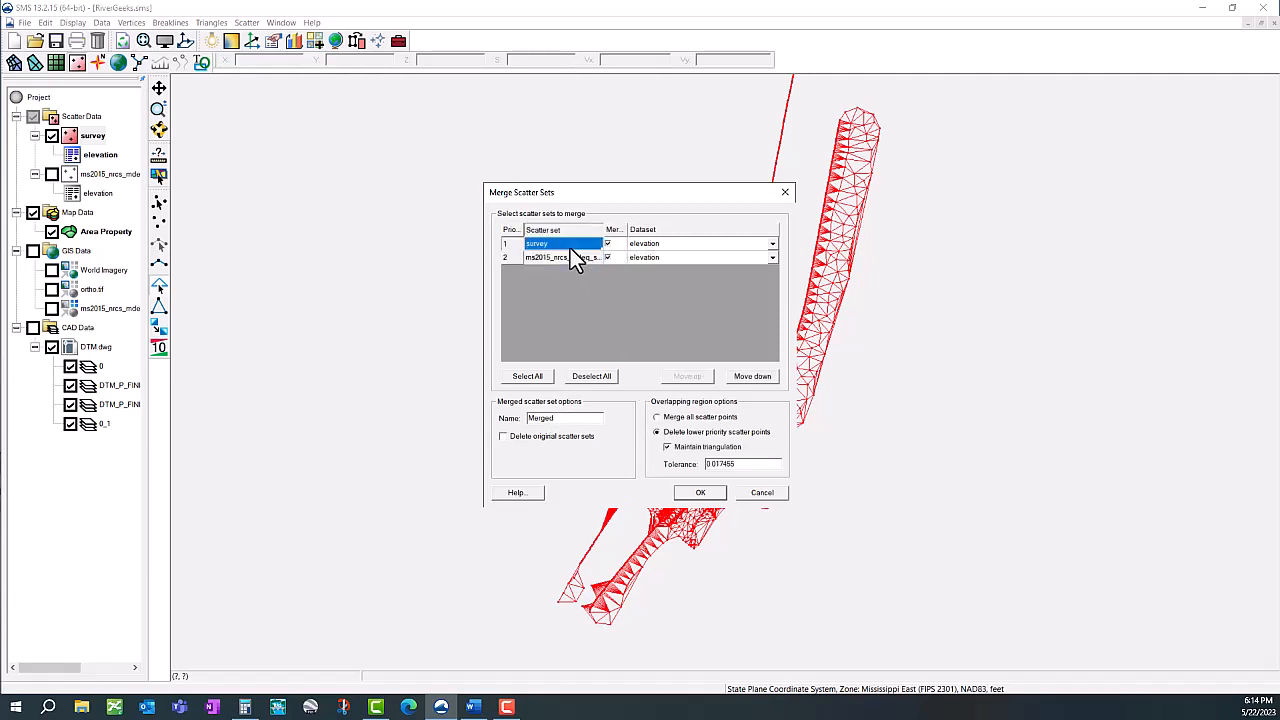
click(753, 377)
click(690, 377)
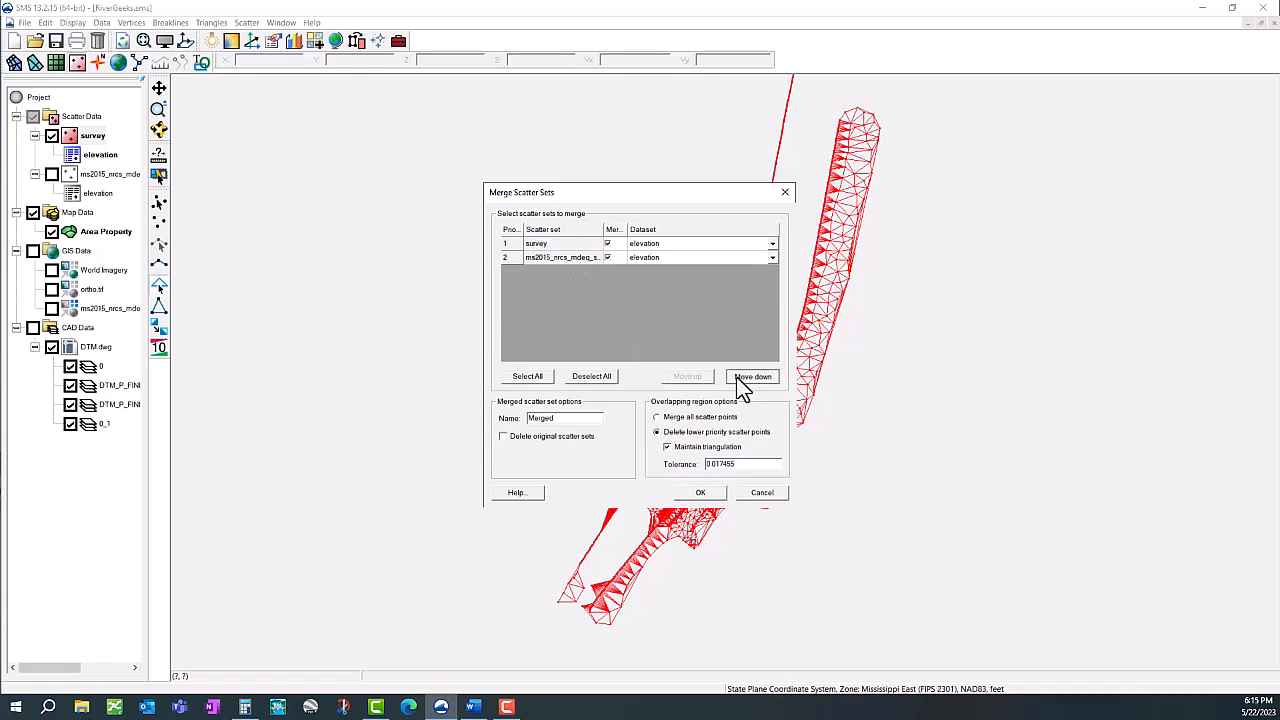
click(753, 377)
click(700, 378)
click(708, 494)
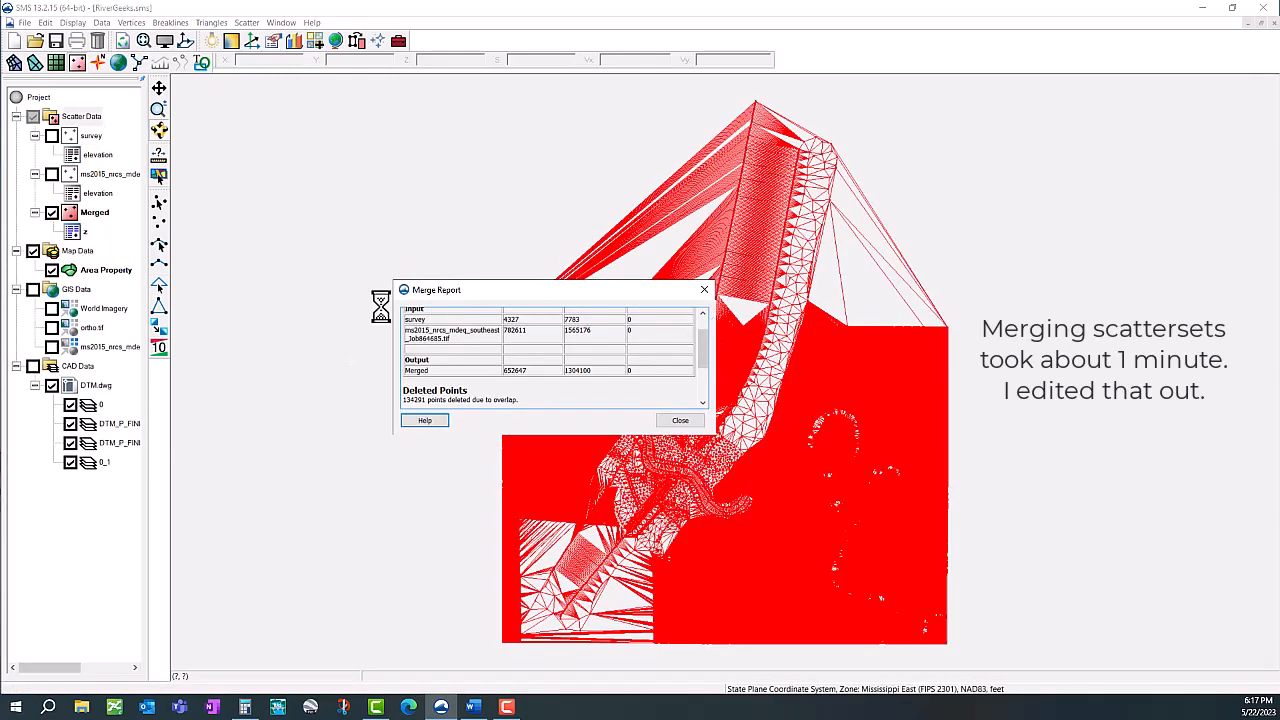
click(680, 420)
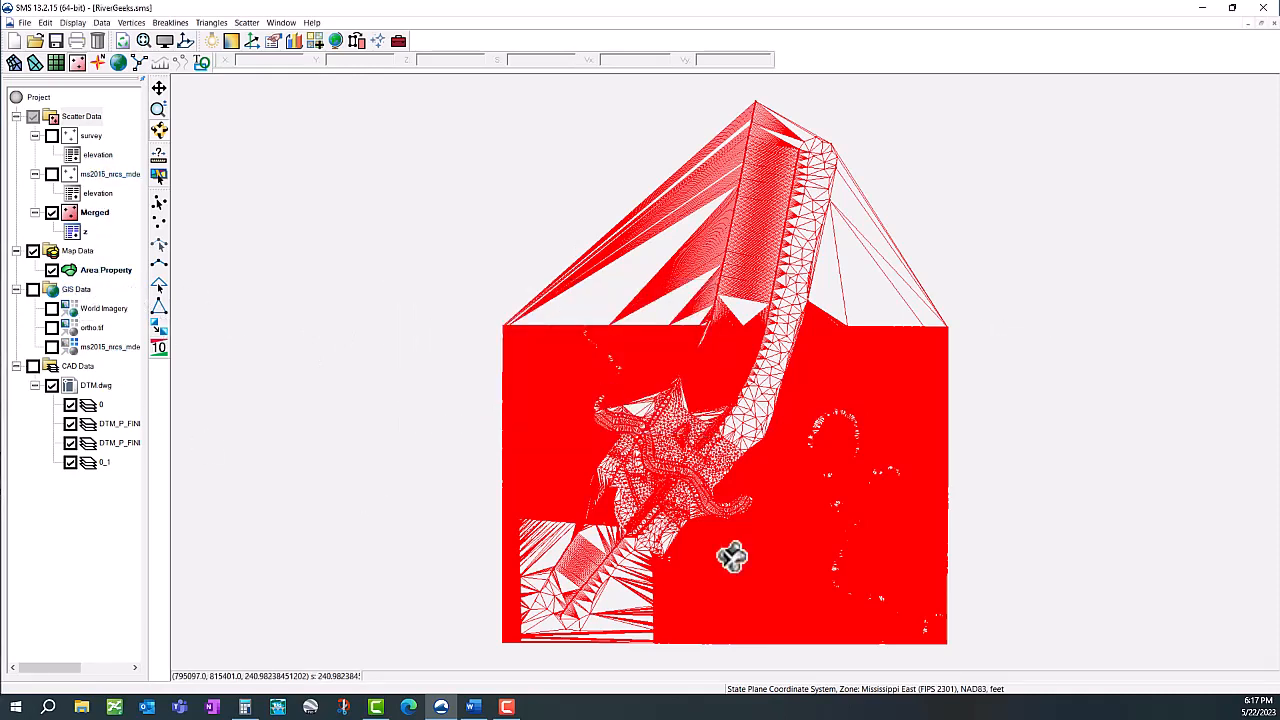
Hide the scatter points and triangles, and display the Merged elevations as Color Fill and Linear contours.
click(164, 41)
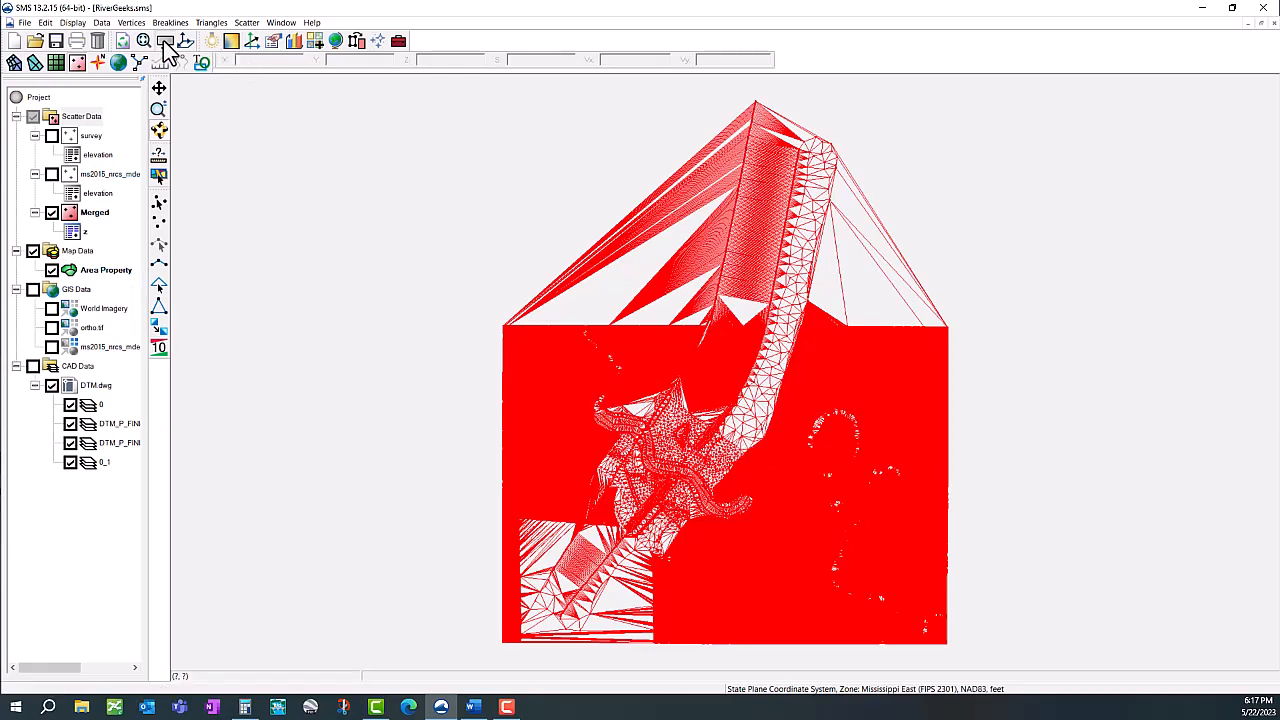
click(577, 214)
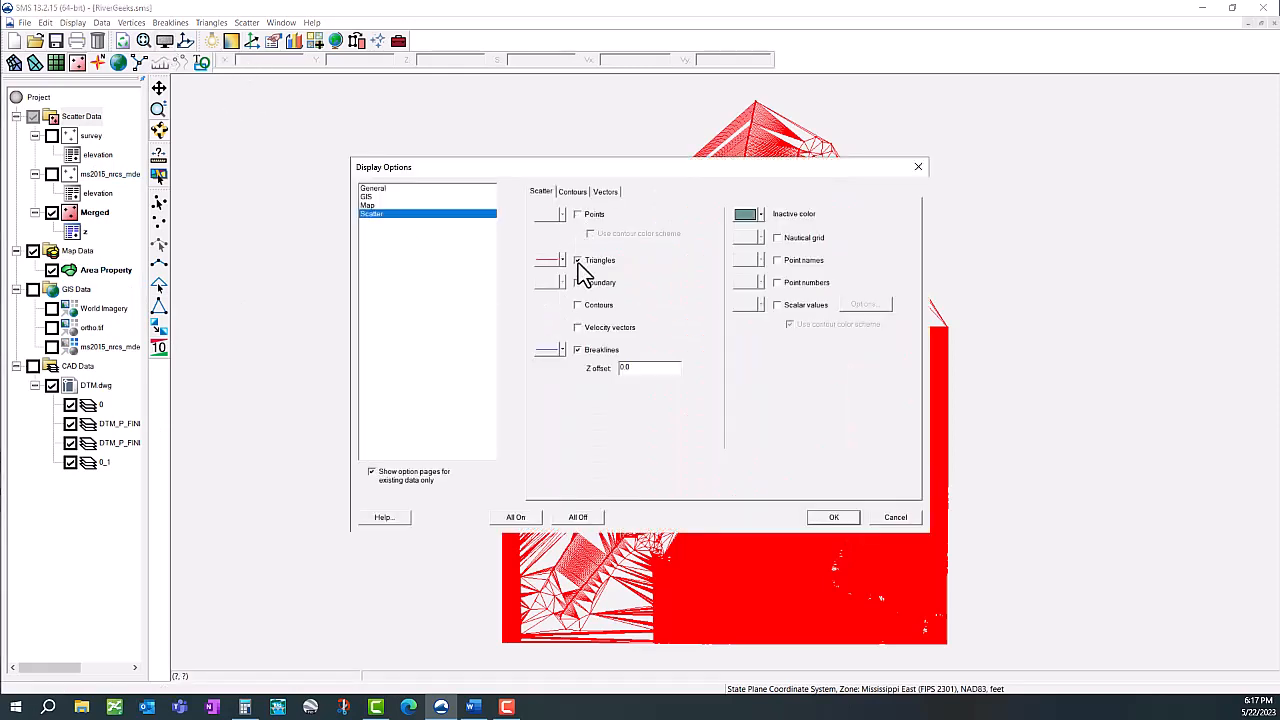
click(578, 306)
click(573, 192)
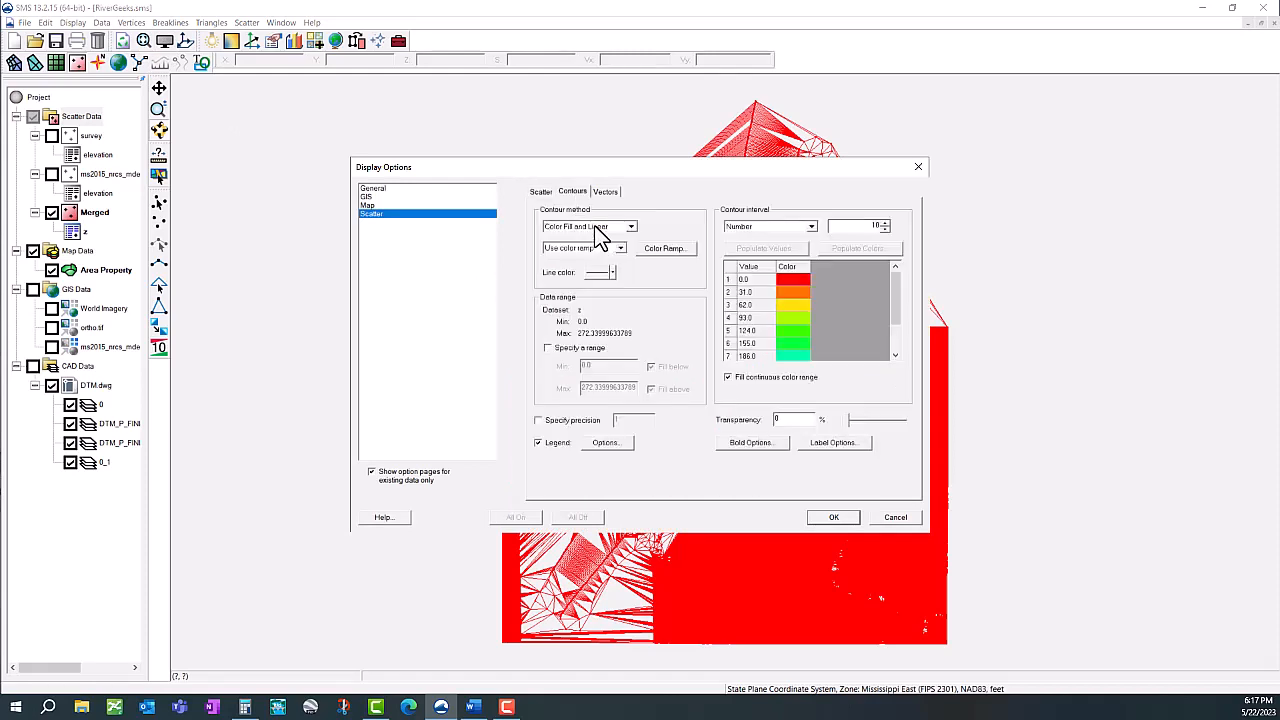
drag(834, 228, 1038, 230)
key(Return)
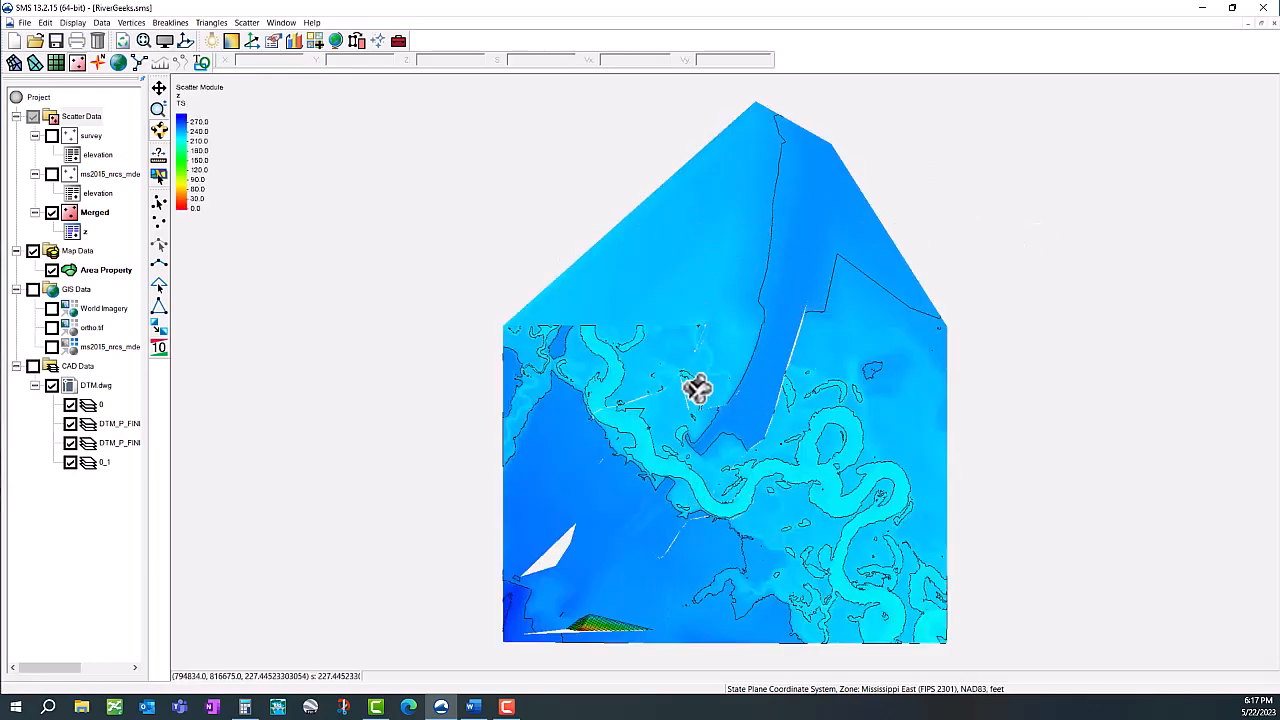
Display the scatter points of the Merged set and delete all vertices north of the rectangular lidar area.
click(100, 214)
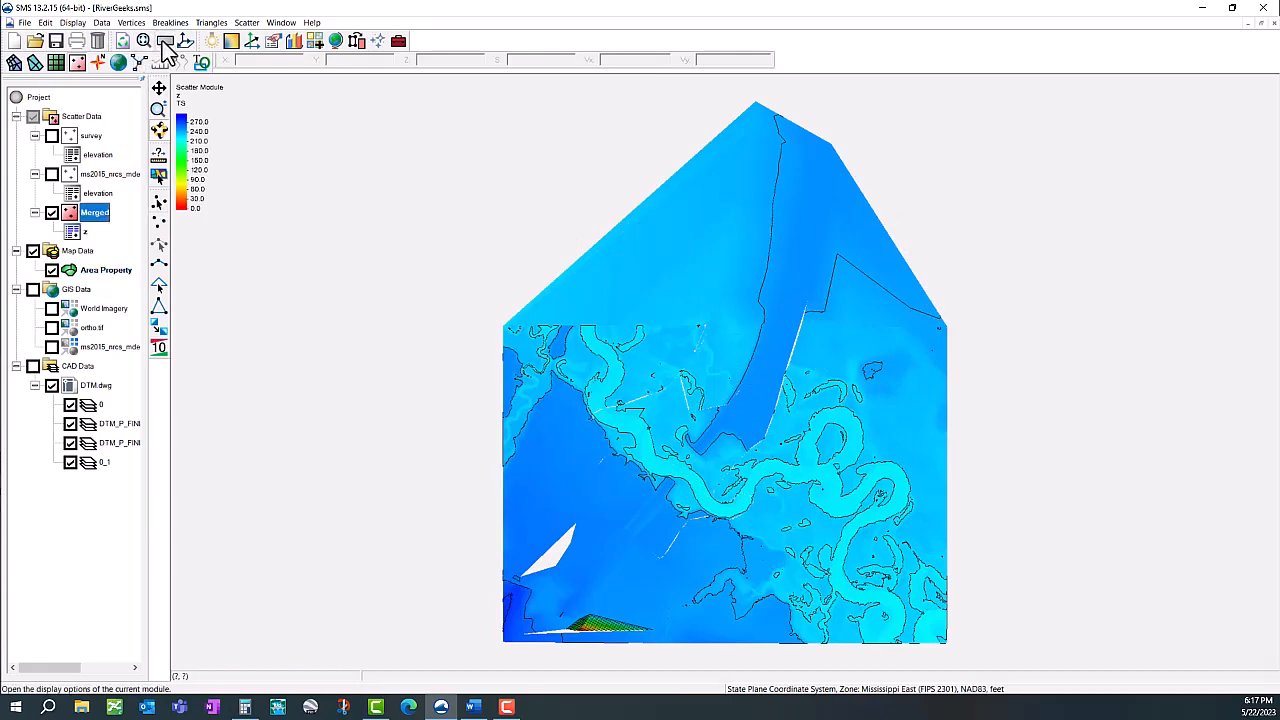
click(165, 42)
click(577, 214)
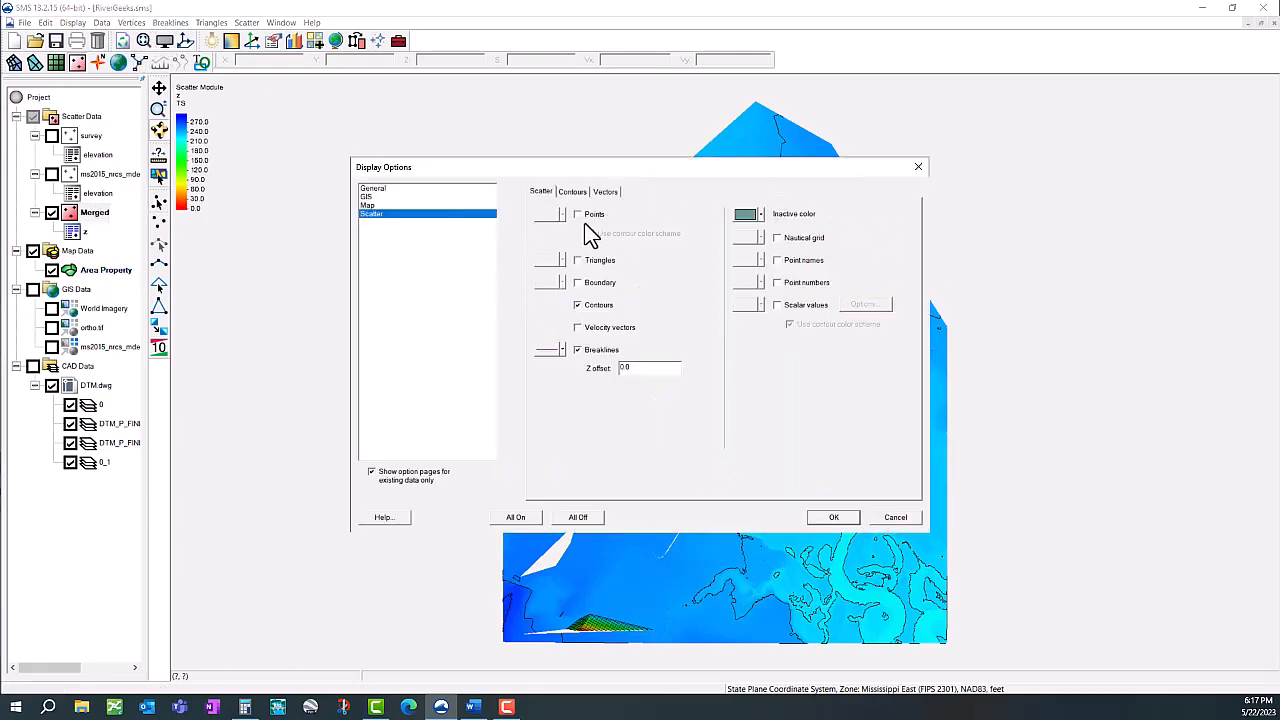
click(838, 520)
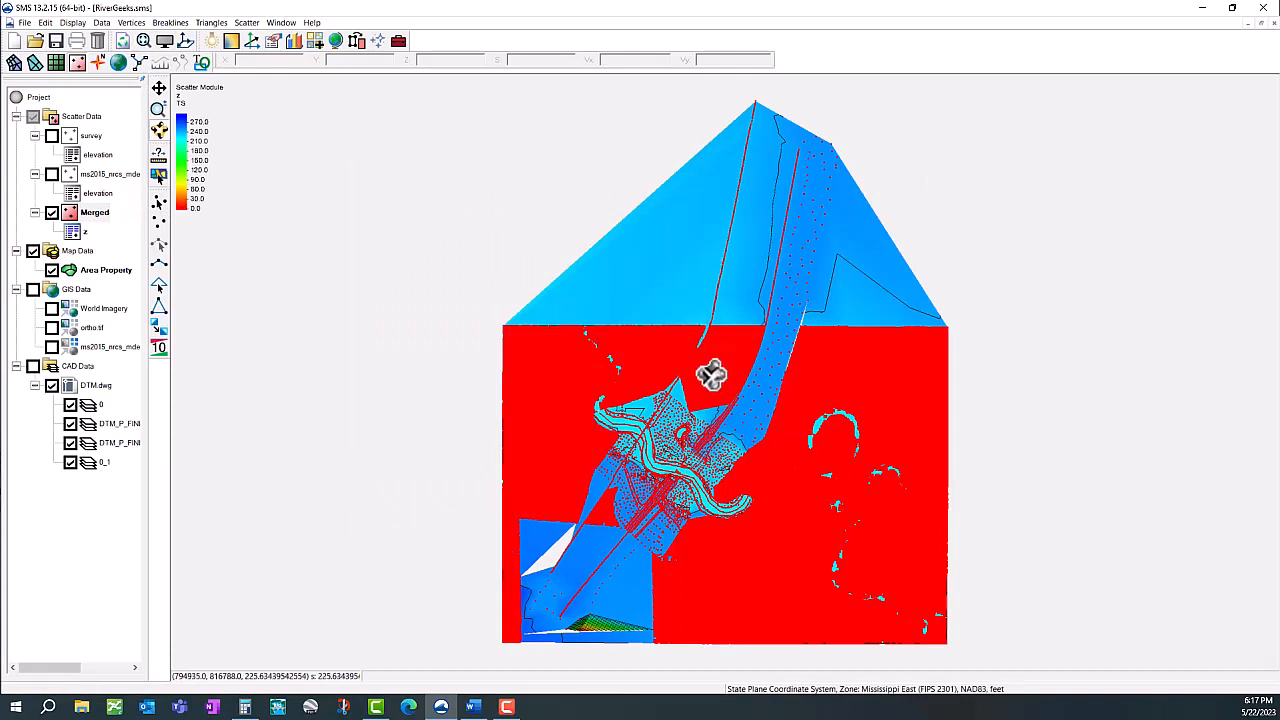
click(158, 232)
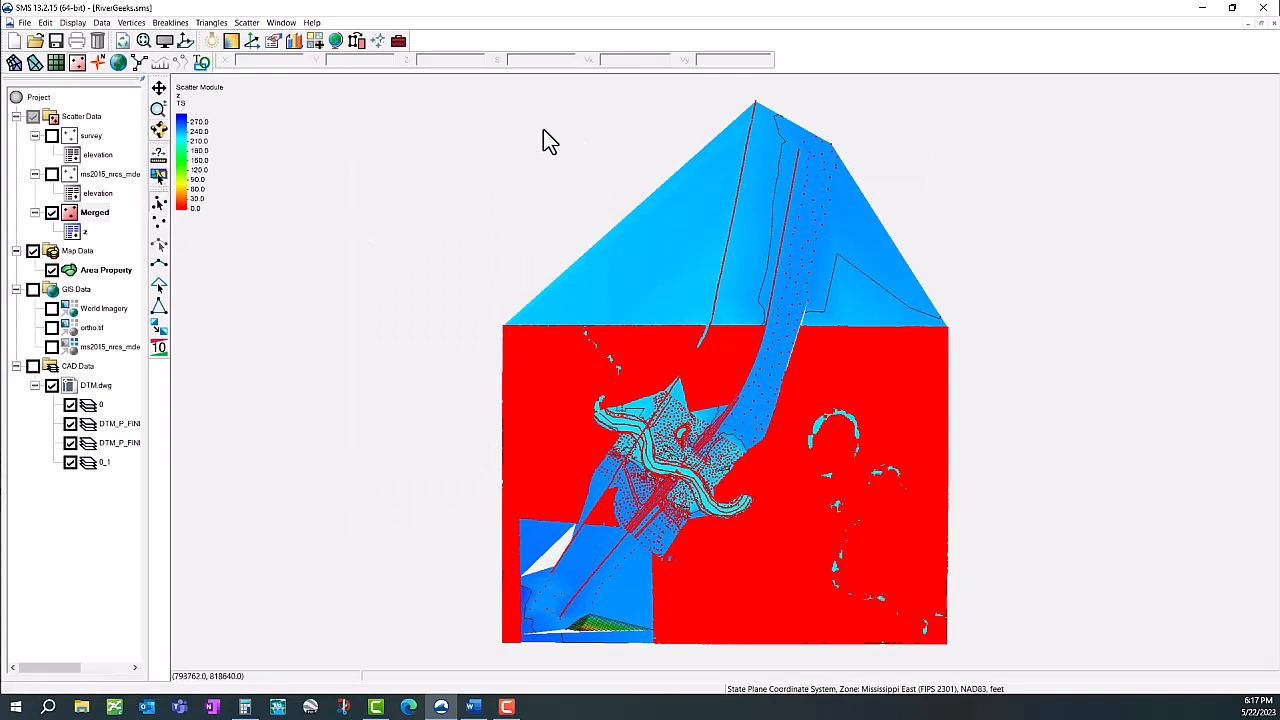
drag(488, 99, 968, 318)
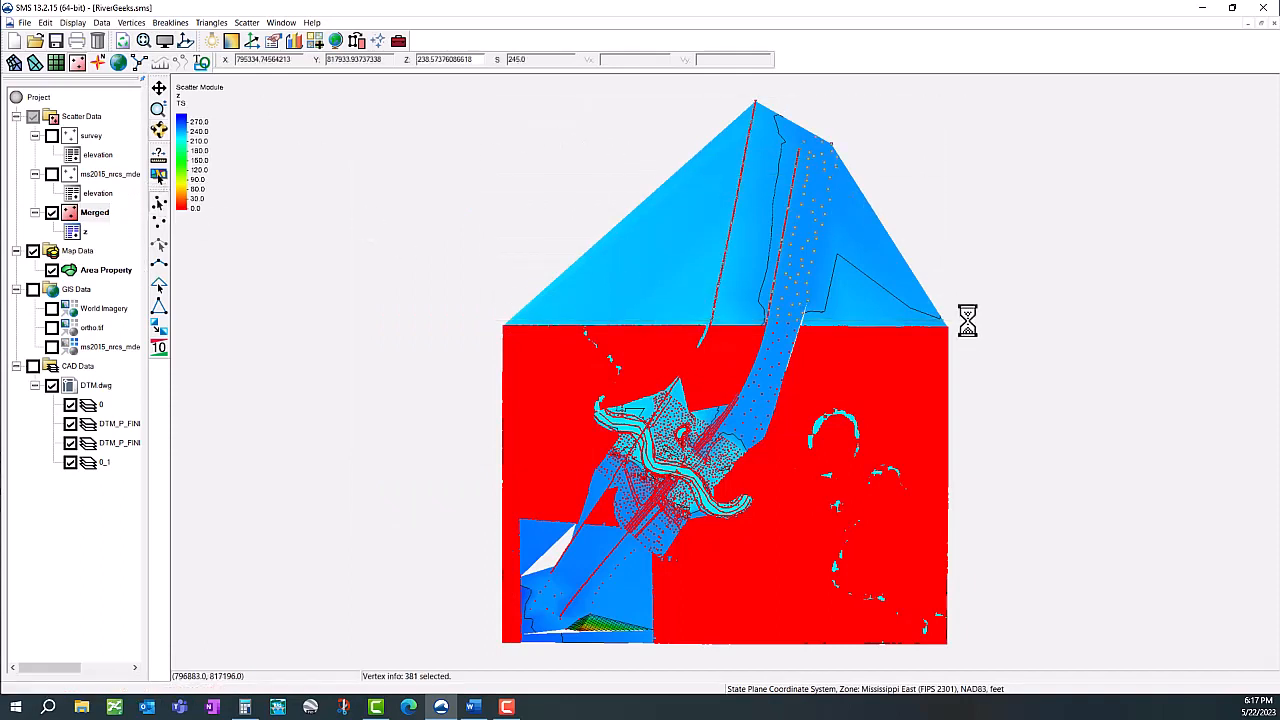
key(Delete)
key(Return)
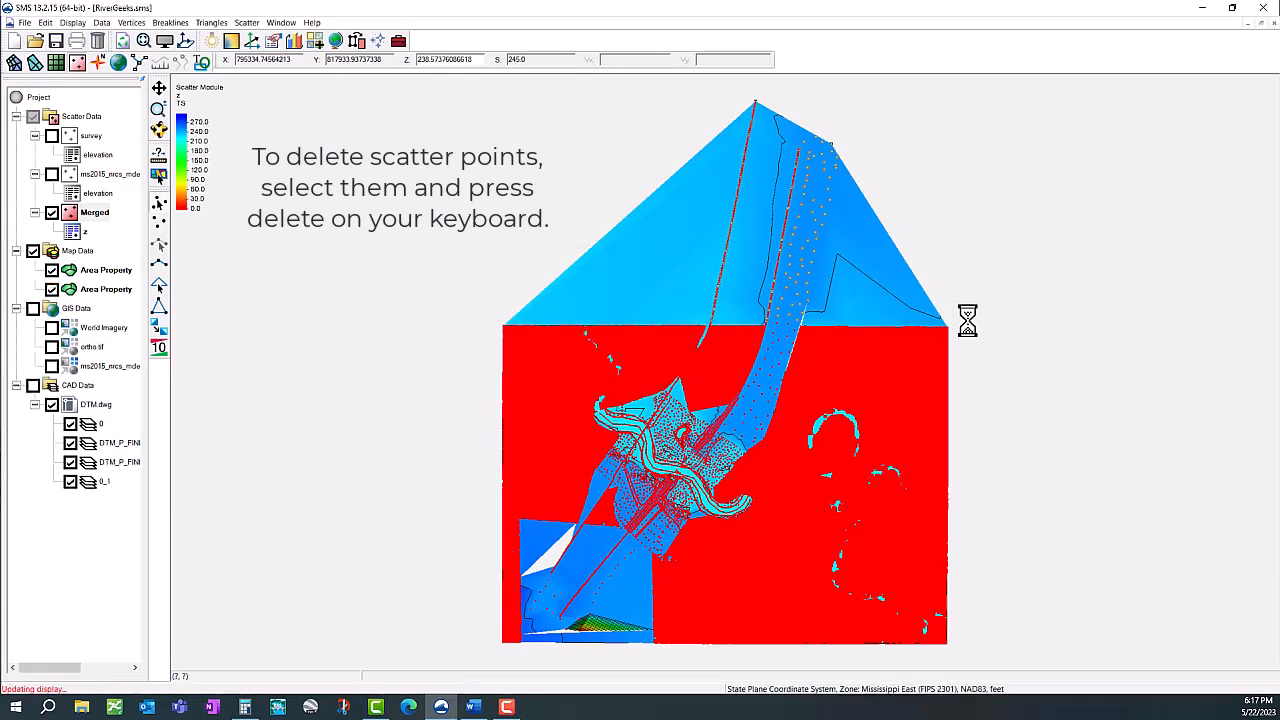
Turn off the display of scatter points, keeping the contours shown.
click(164, 40)
click(577, 214)
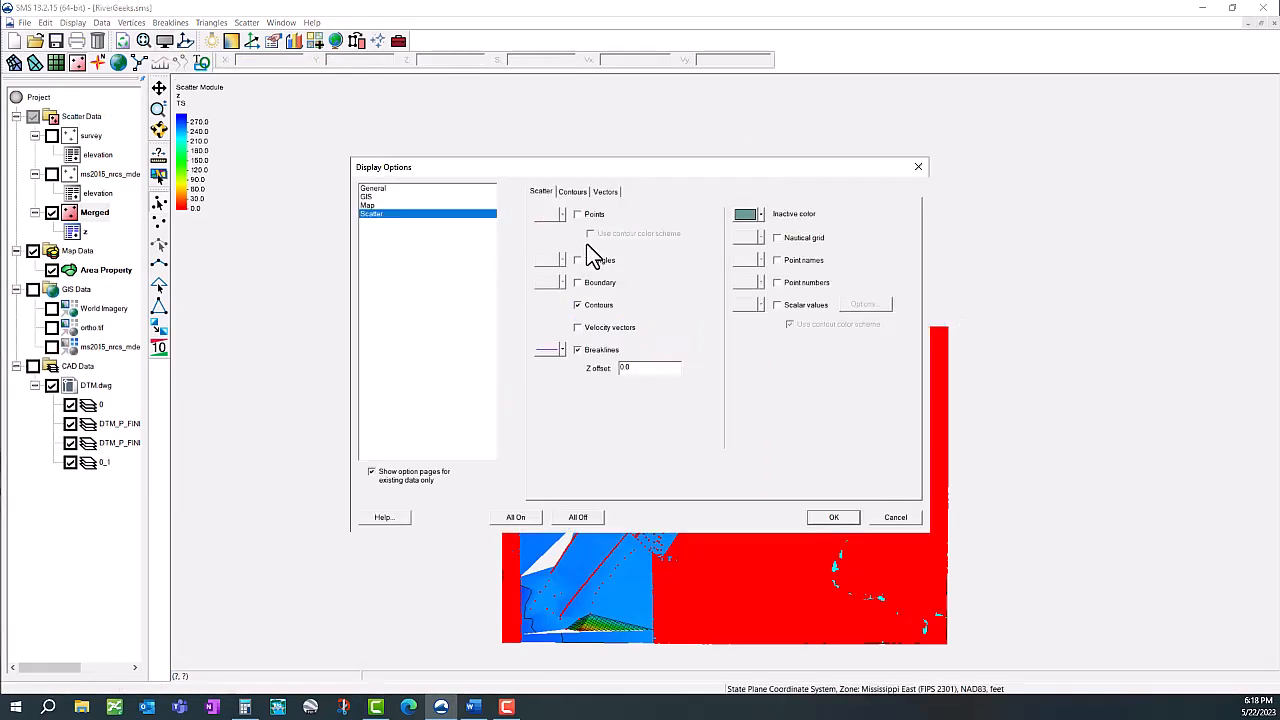
click(833, 518)
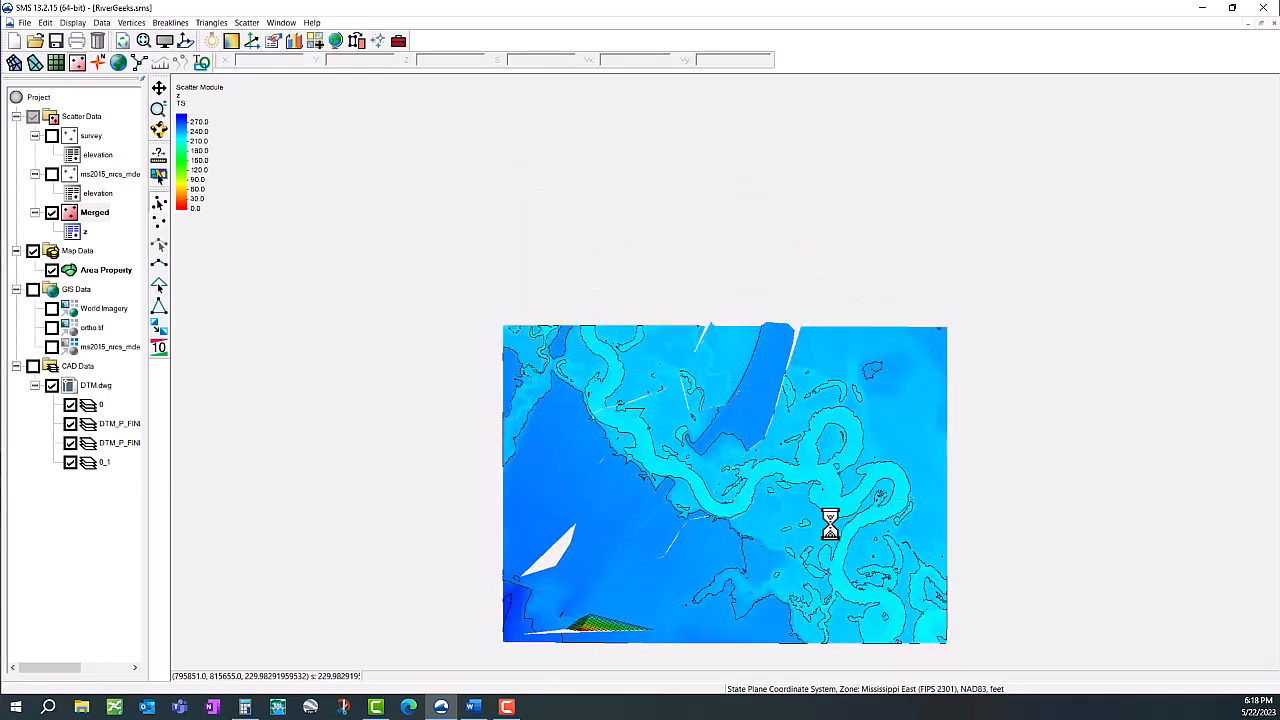
Rotate the Merged surface to a side view, delete the erroneous scatter point at elevation 0.0, and return to plan view.
scroll(688, 434, up, 1)
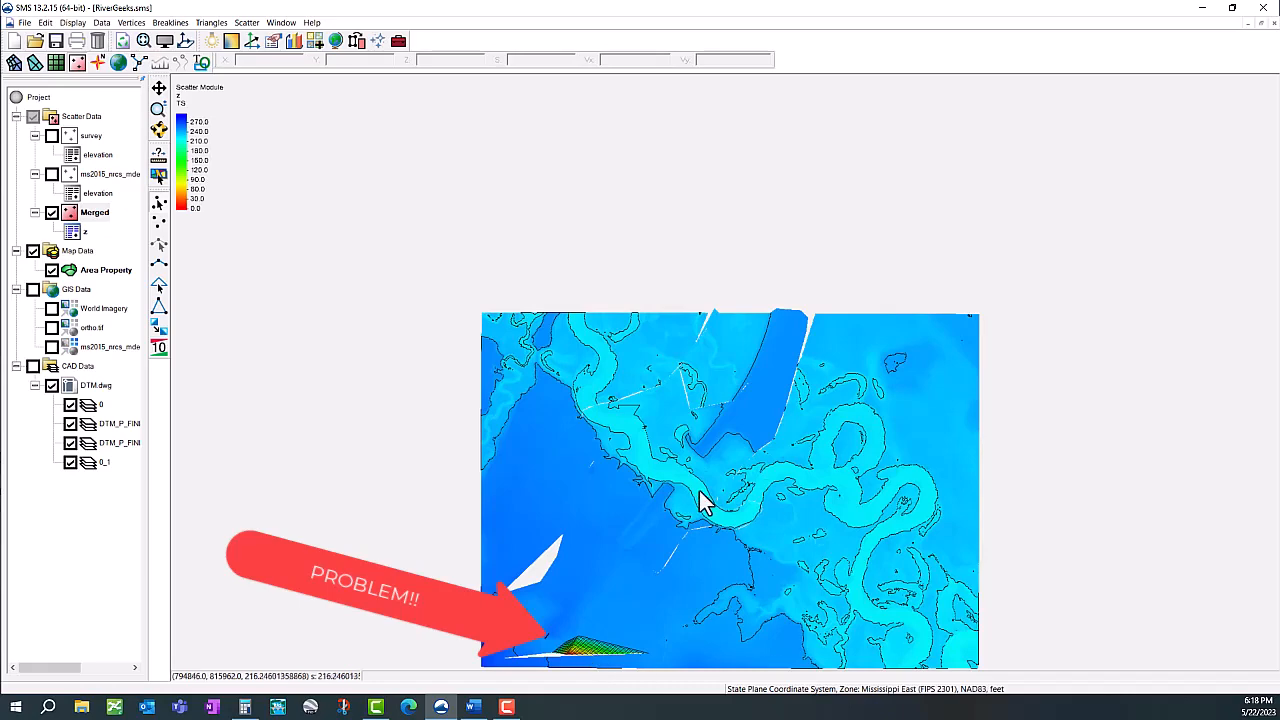
scroll(672, 505, down, 1)
scroll(672, 505, up, 2)
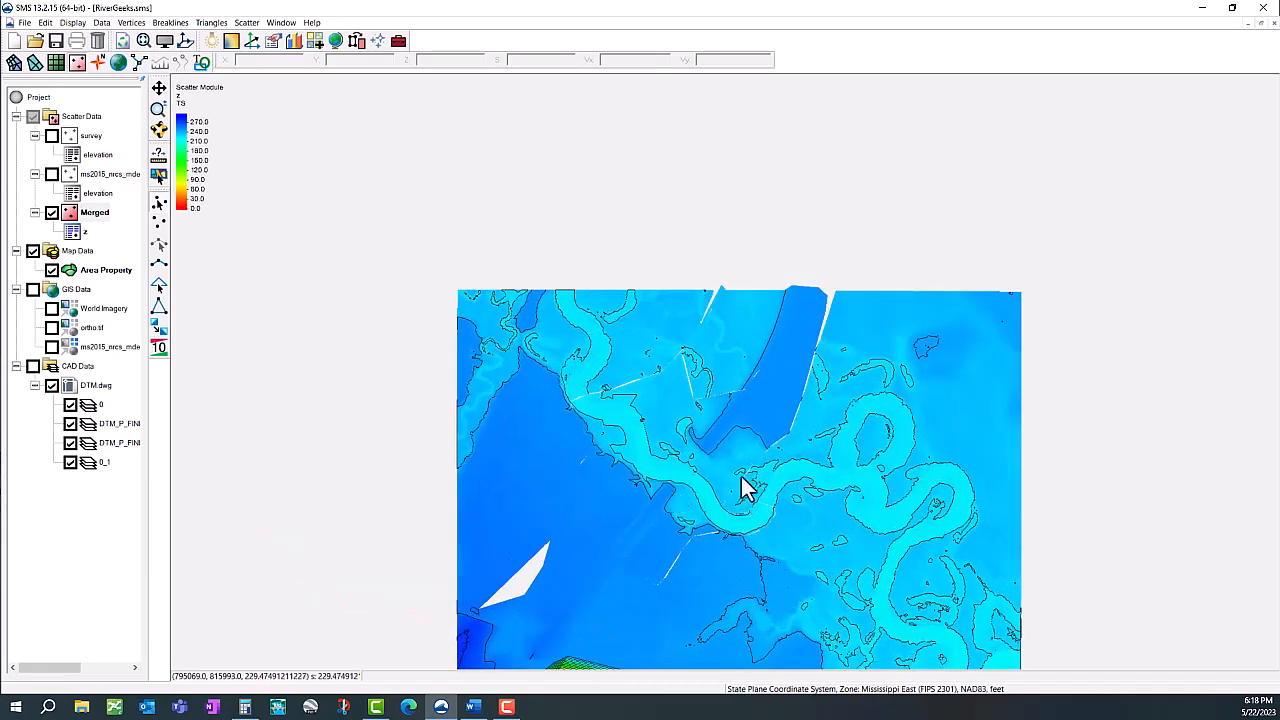
click(158, 130)
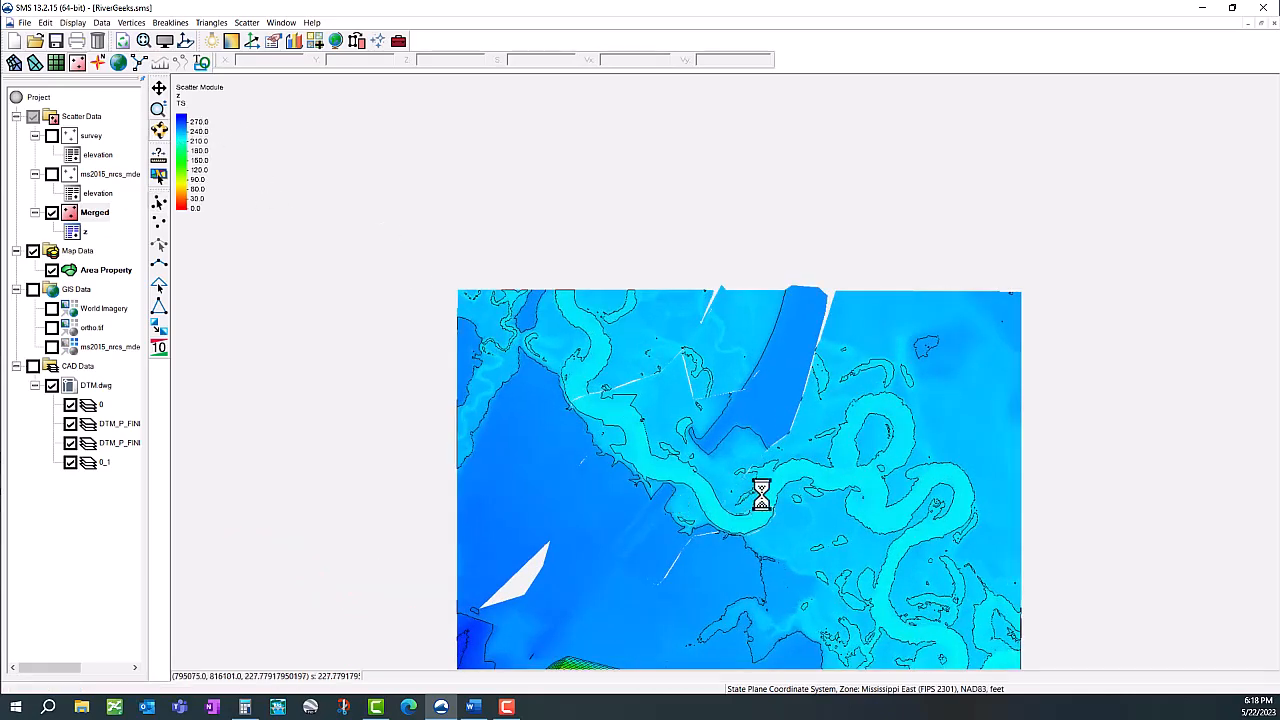
drag(760, 491, 624, 170)
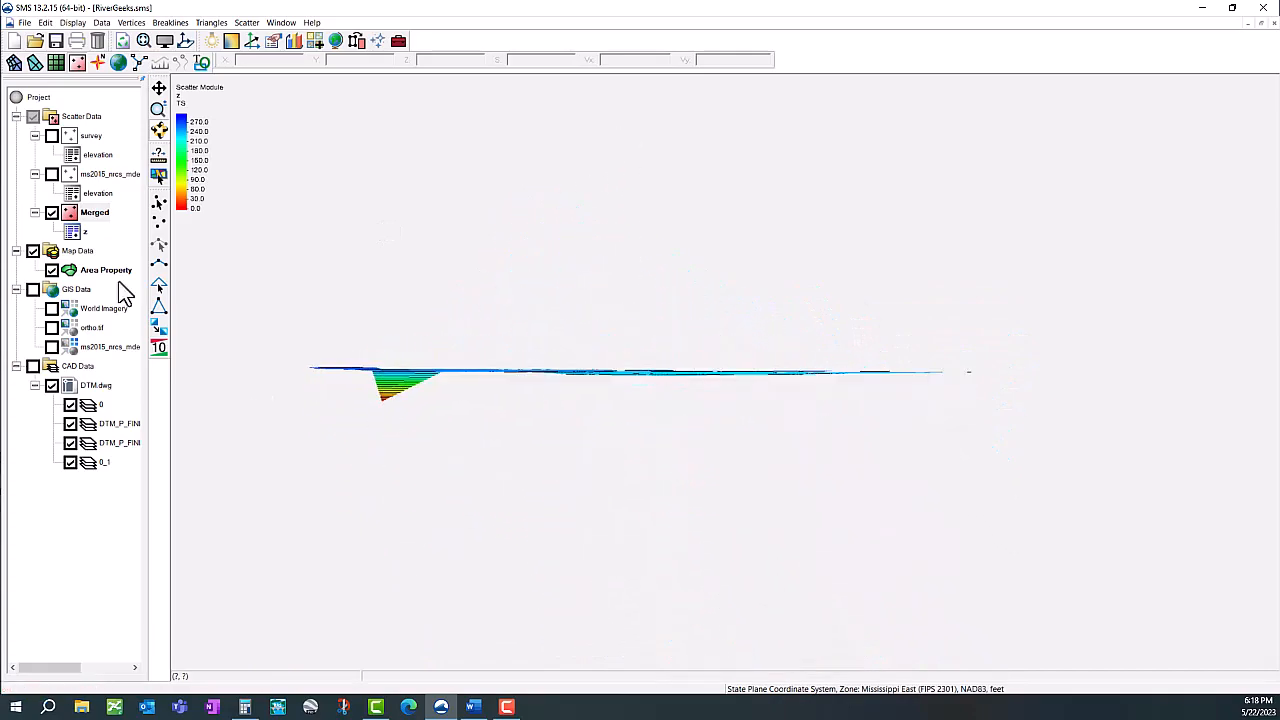
click(378, 399)
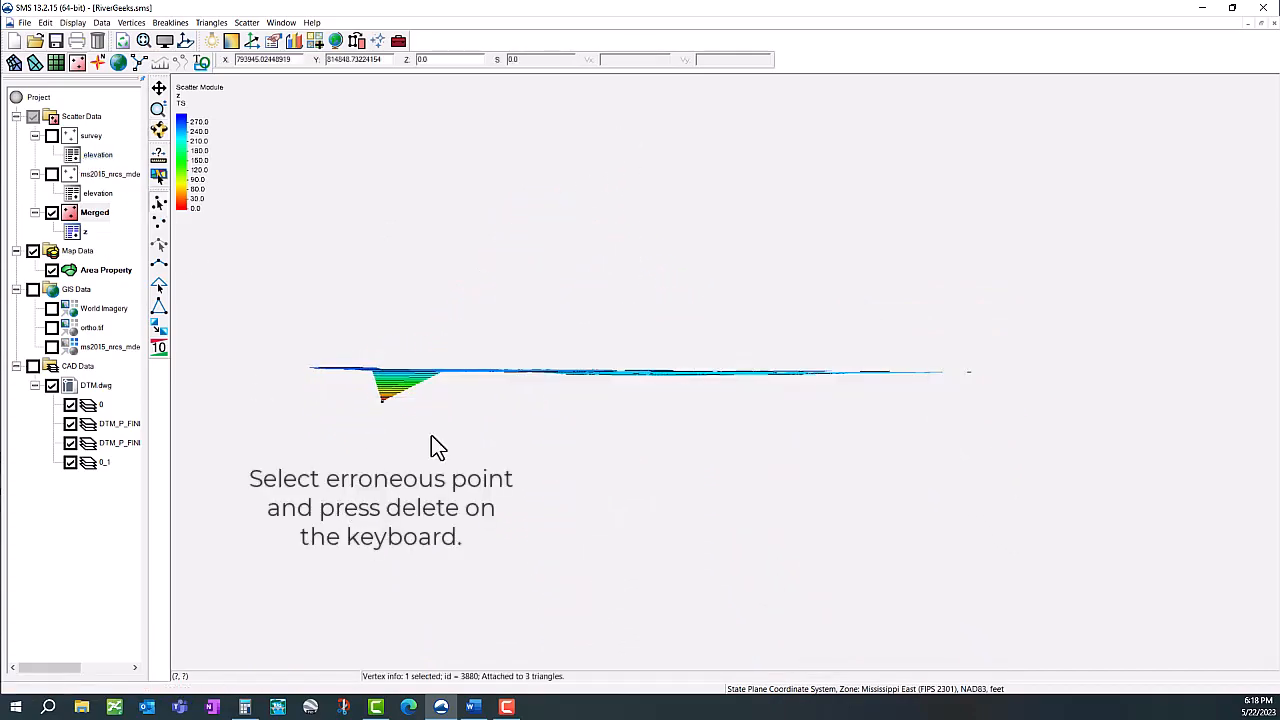
key(Delete)
key(Return)
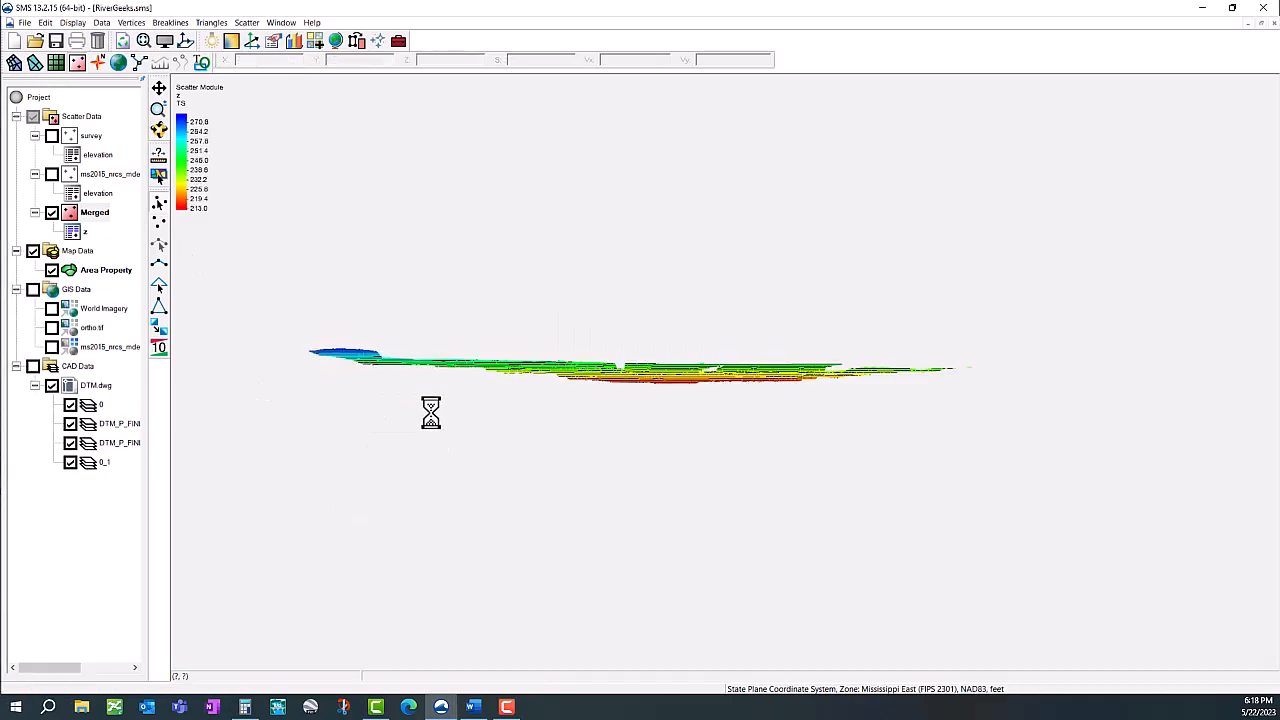
click(190, 43)
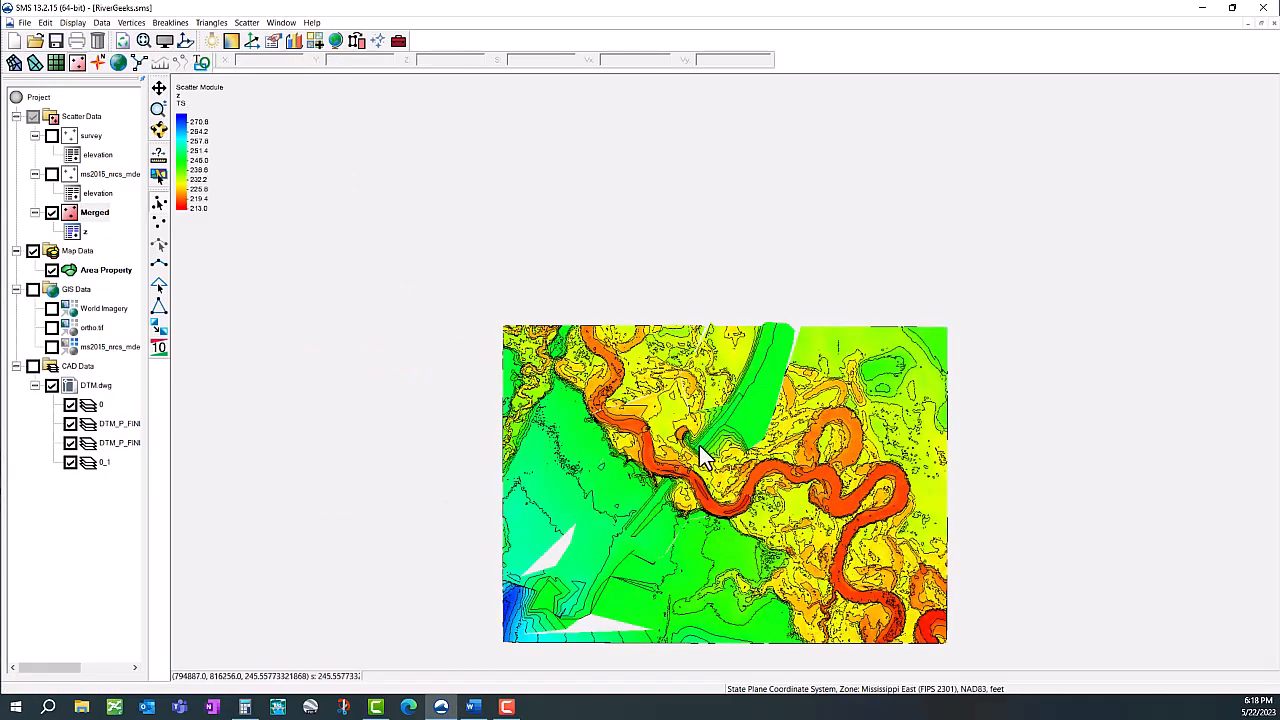